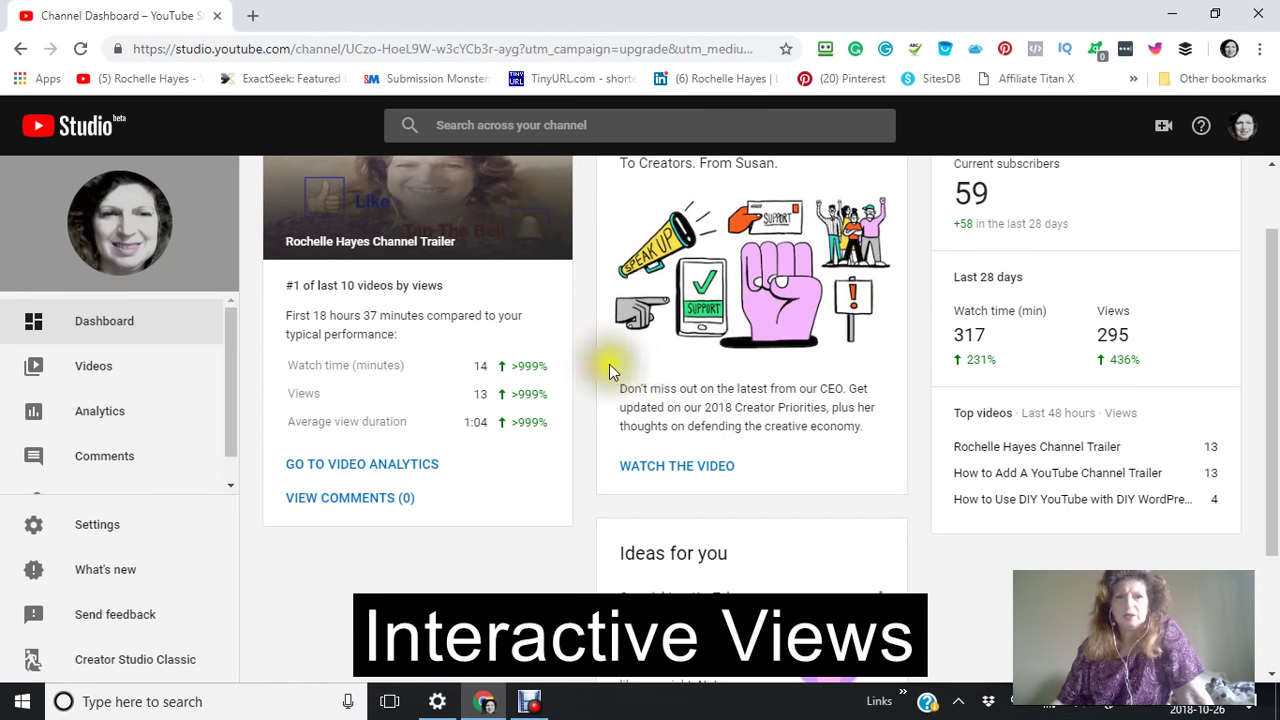
Step: Look over the channel dashboard's latest video performance, news, ideas and channel analytics cards
{"action": "scroll", "coordinate": [646, 380], "scroll_direction": "up", "scroll_amount": 1}
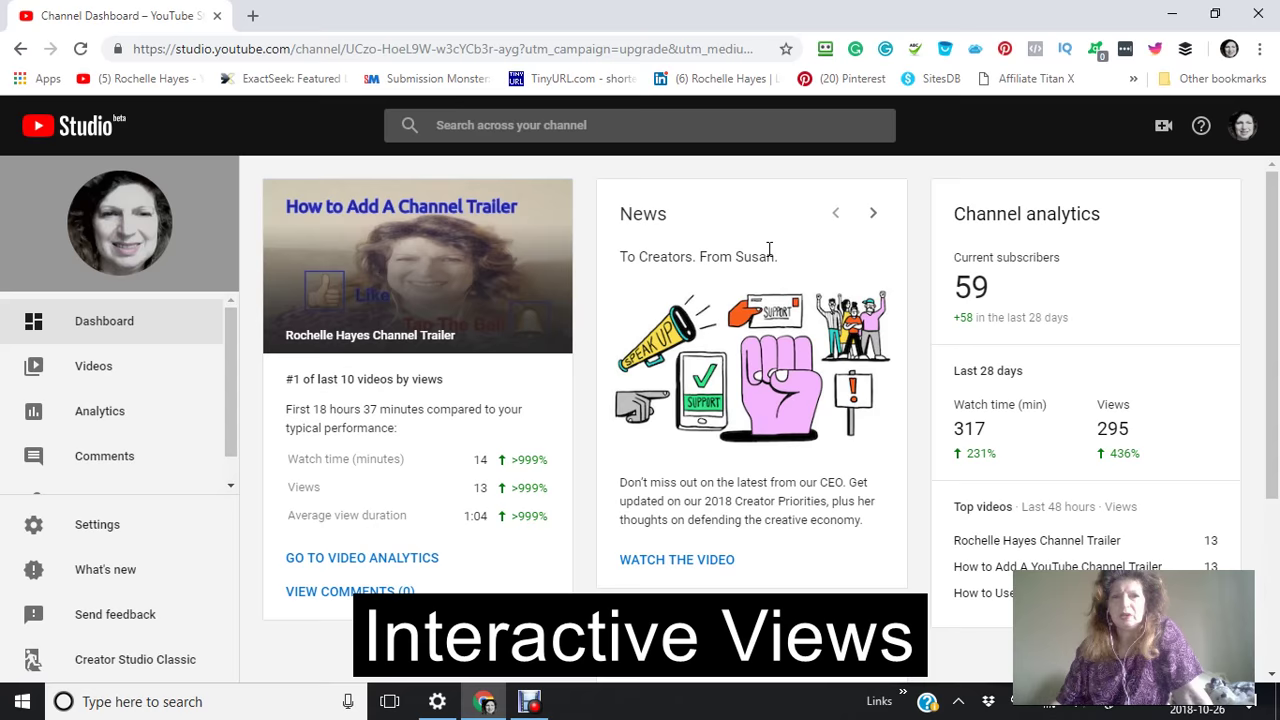
{"action": "scroll", "coordinate": [766, 251], "scroll_direction": "down", "scroll_amount": 1}
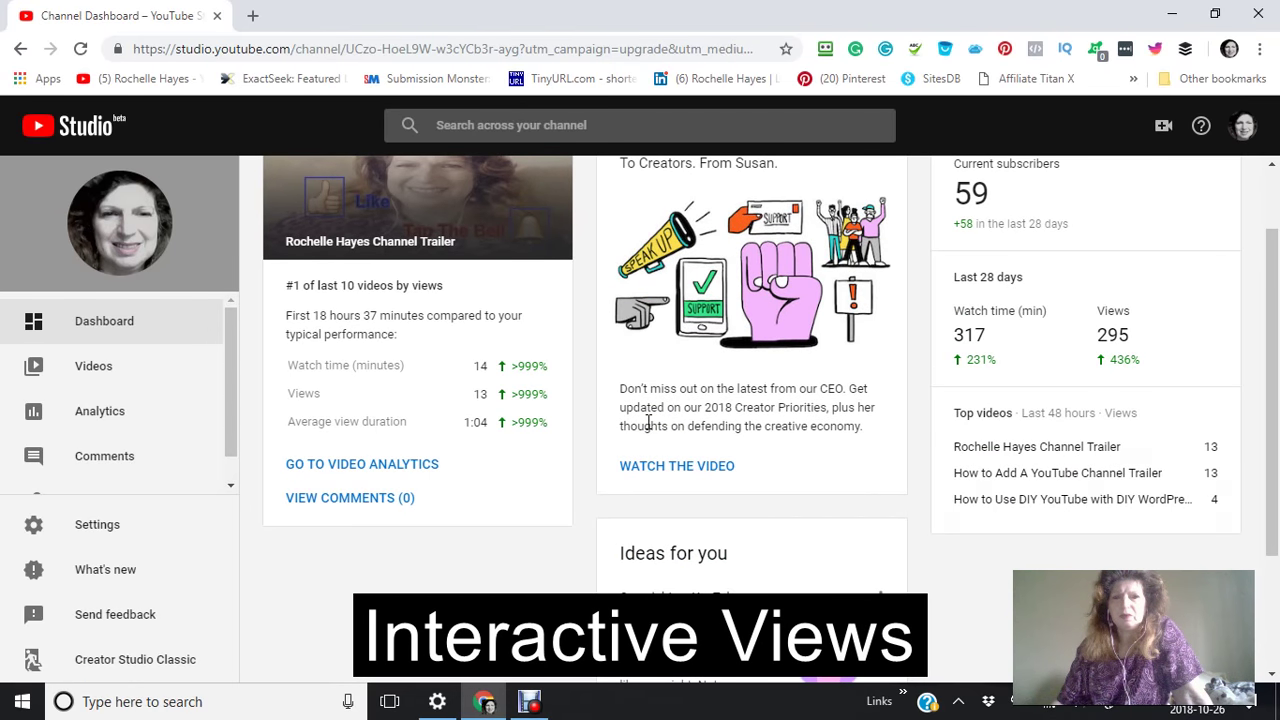
{"action": "scroll", "coordinate": [645, 425], "scroll_direction": "down", "scroll_amount": 2}
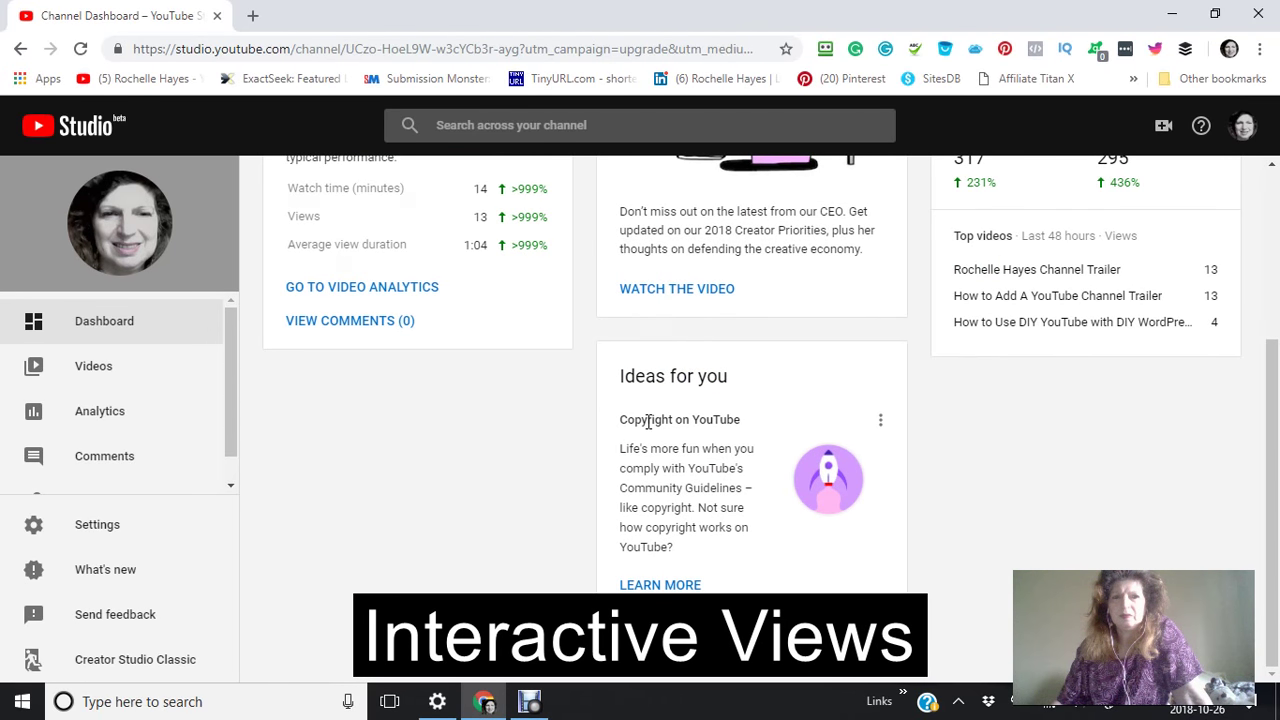
{"action": "scroll", "coordinate": [648, 422], "scroll_direction": "up", "scroll_amount": 3}
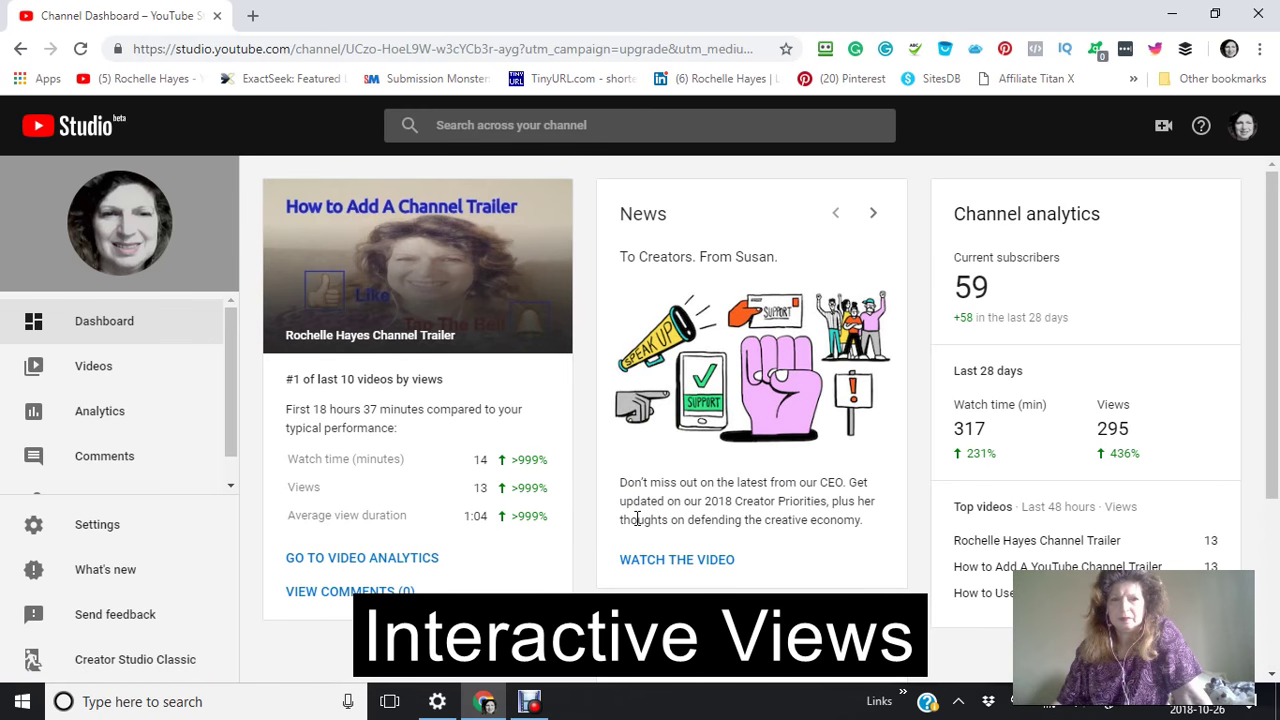
{"action": "scroll", "coordinate": [637, 519], "scroll_direction": "down", "scroll_amount": 1}
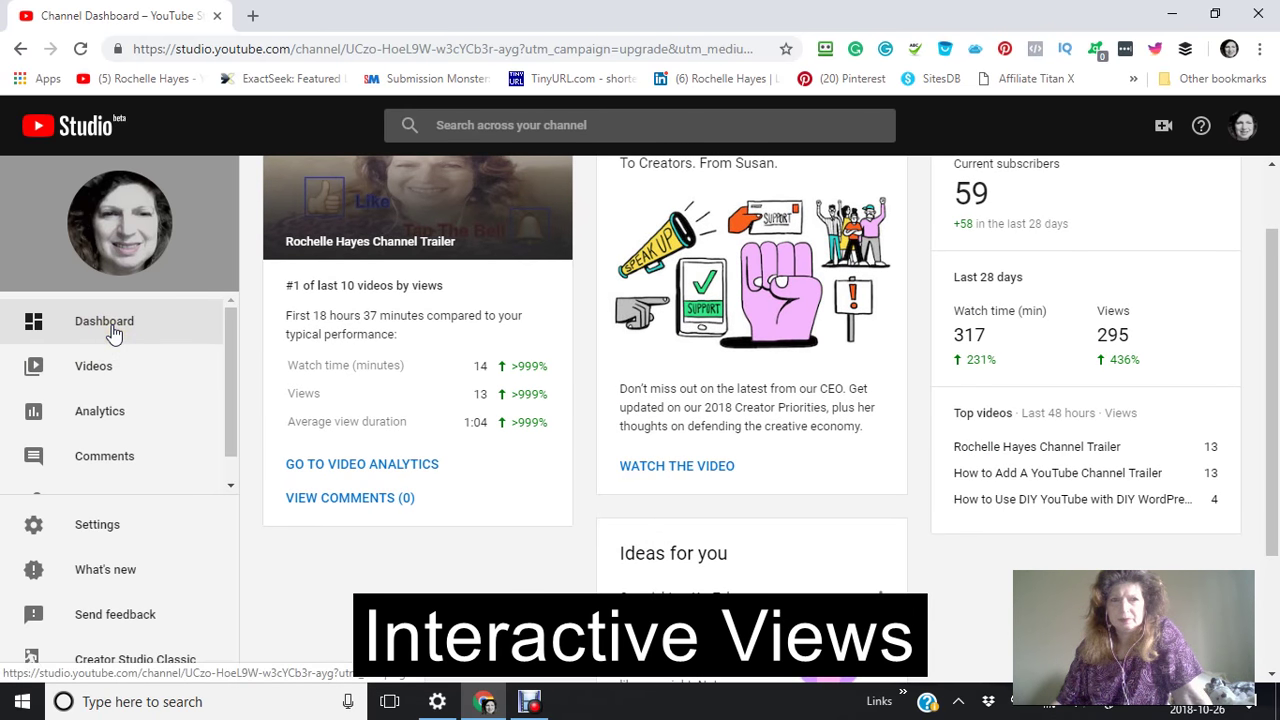
{"action": "mouse_move", "coordinate": [105, 248]}
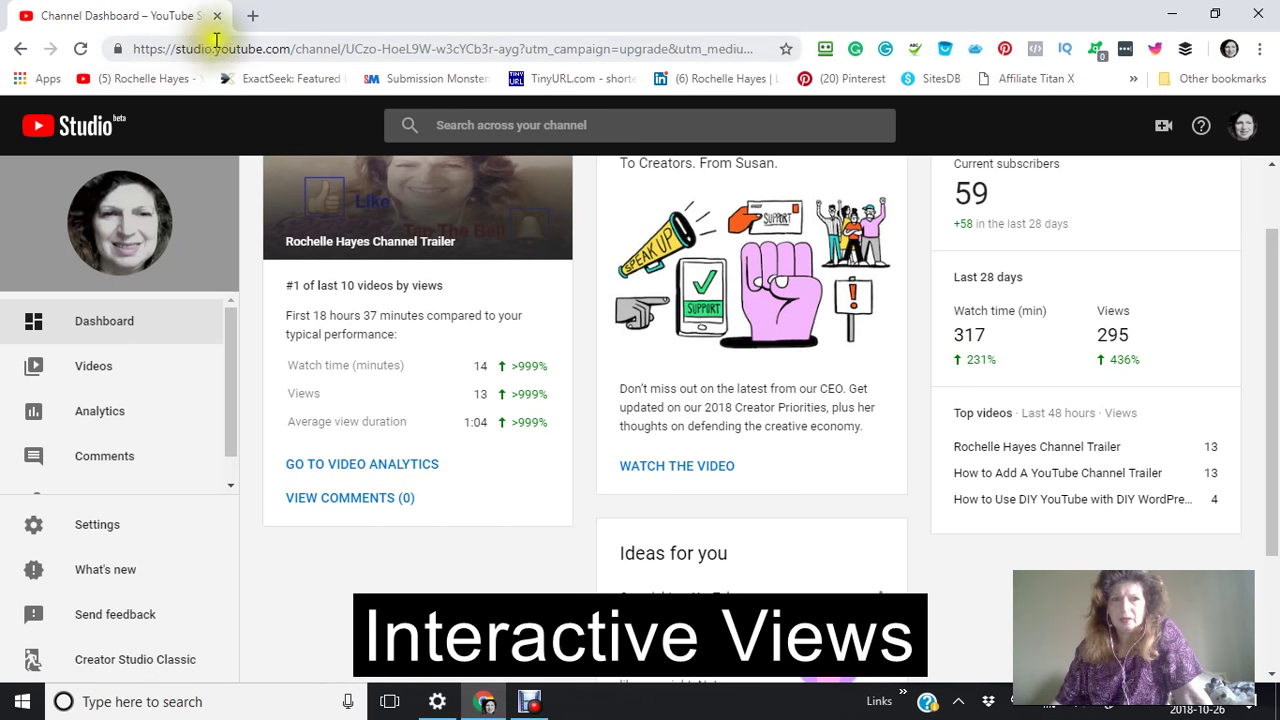
Step: Open the YouTube channel page in a new browser tab and go to its classic Creator Studio video list
{"action": "left_click", "coordinate": [253, 20]}
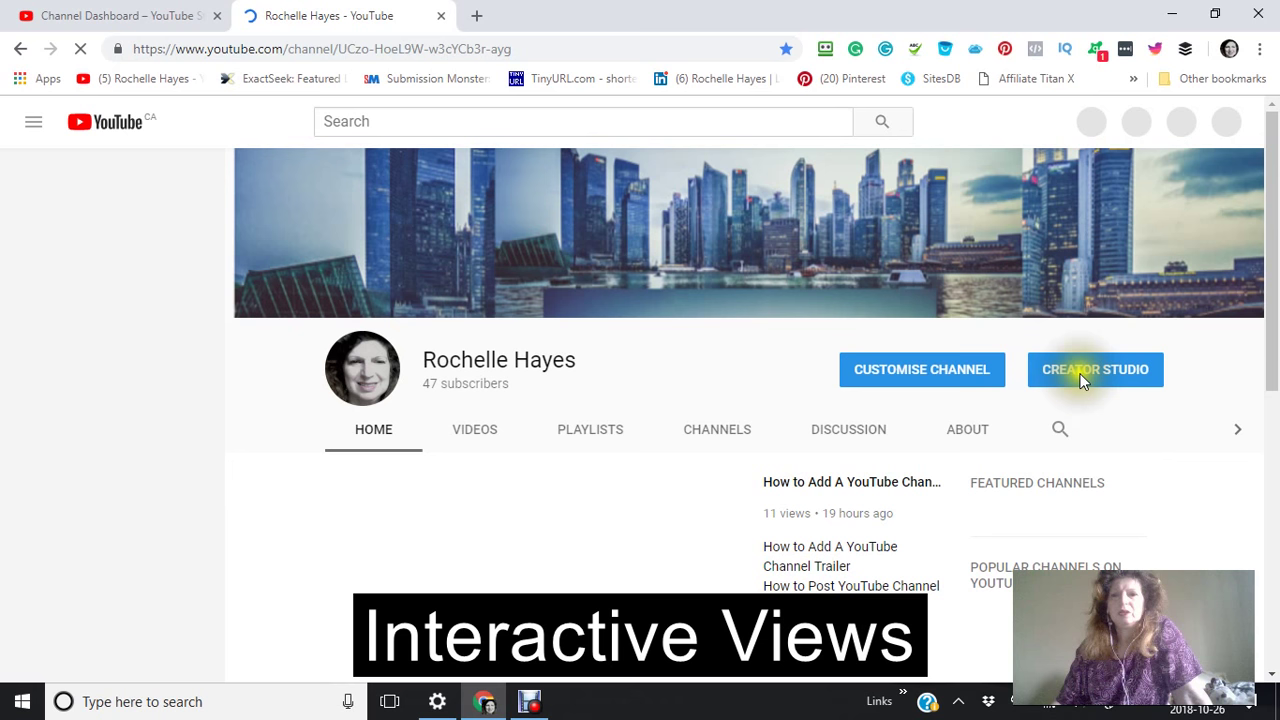
{"action": "left_click", "coordinate": [1081, 380]}
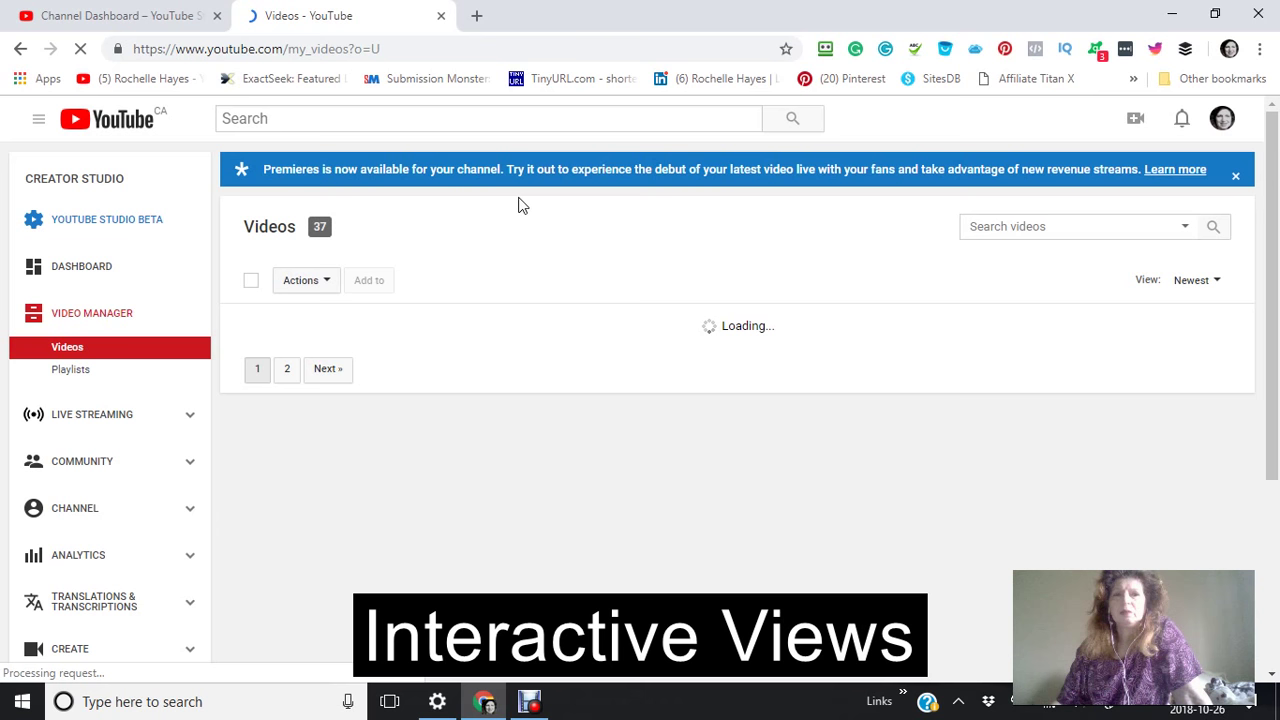
{"action": "scroll", "coordinate": [515, 208], "scroll_direction": "down", "scroll_amount": 2}
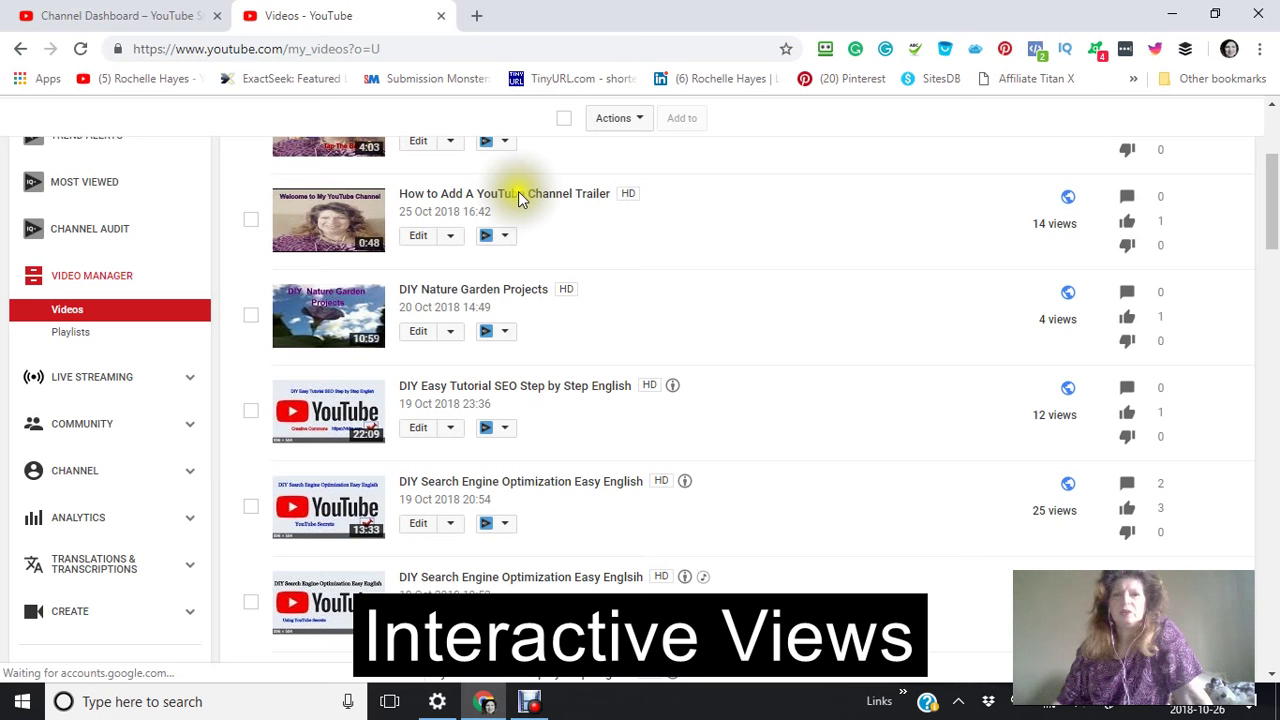
Step: Show the newest video's edit options and its vidIQ options in the classic video list
{"action": "left_click", "coordinate": [451, 146]}
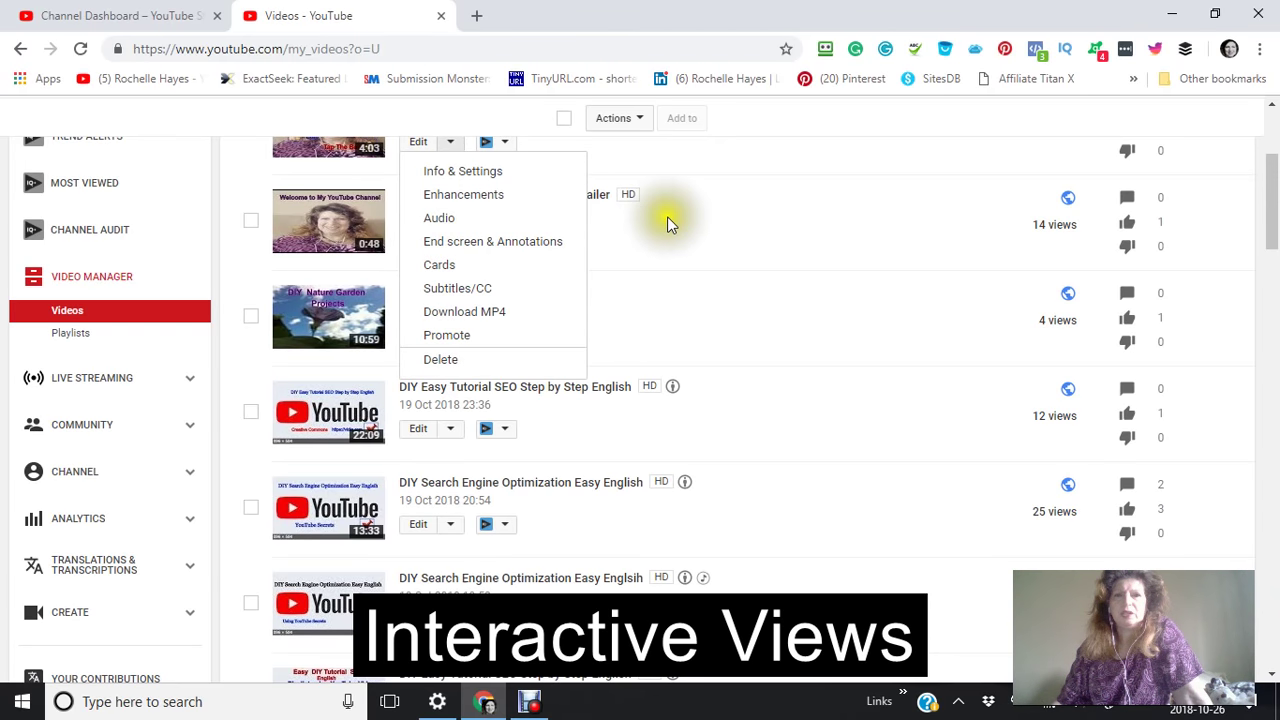
{"action": "scroll", "coordinate": [668, 222], "scroll_direction": "down", "scroll_amount": 1}
{"action": "scroll", "coordinate": [670, 232], "scroll_direction": "down", "scroll_amount": 1}
{"action": "scroll", "coordinate": [668, 232], "scroll_direction": "up", "scroll_amount": 3}
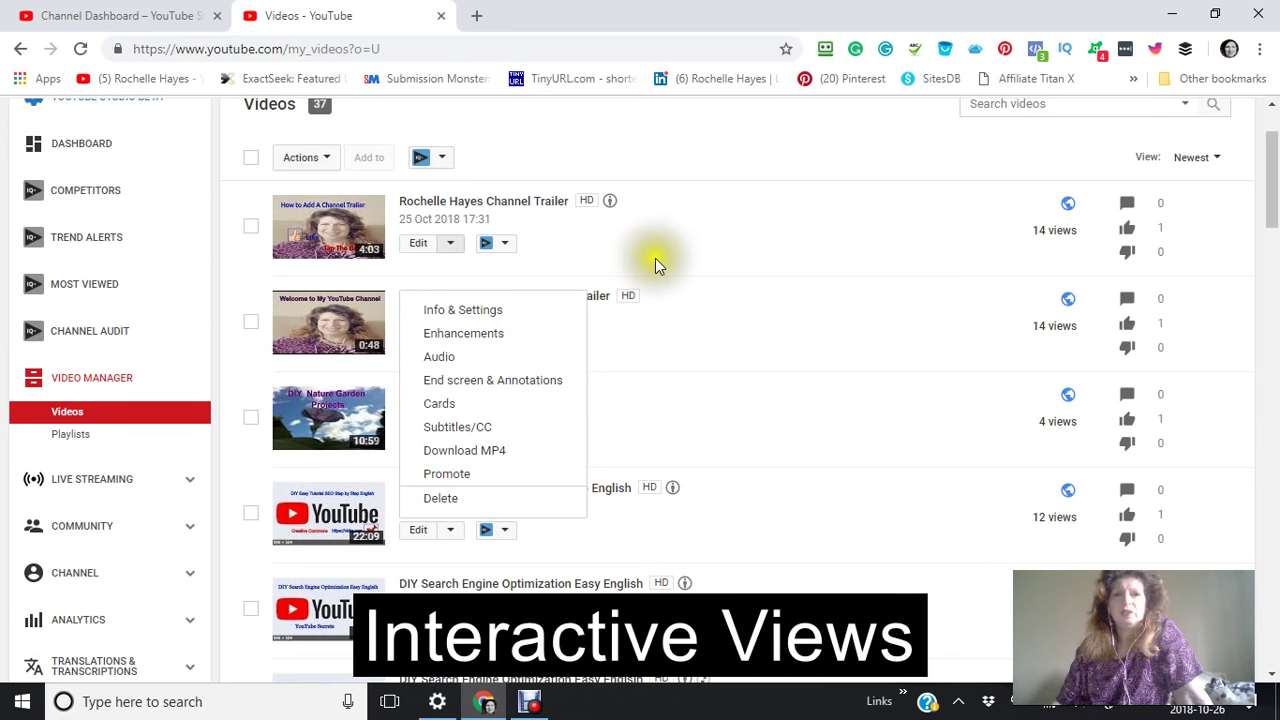
{"action": "left_click", "coordinate": [505, 245]}
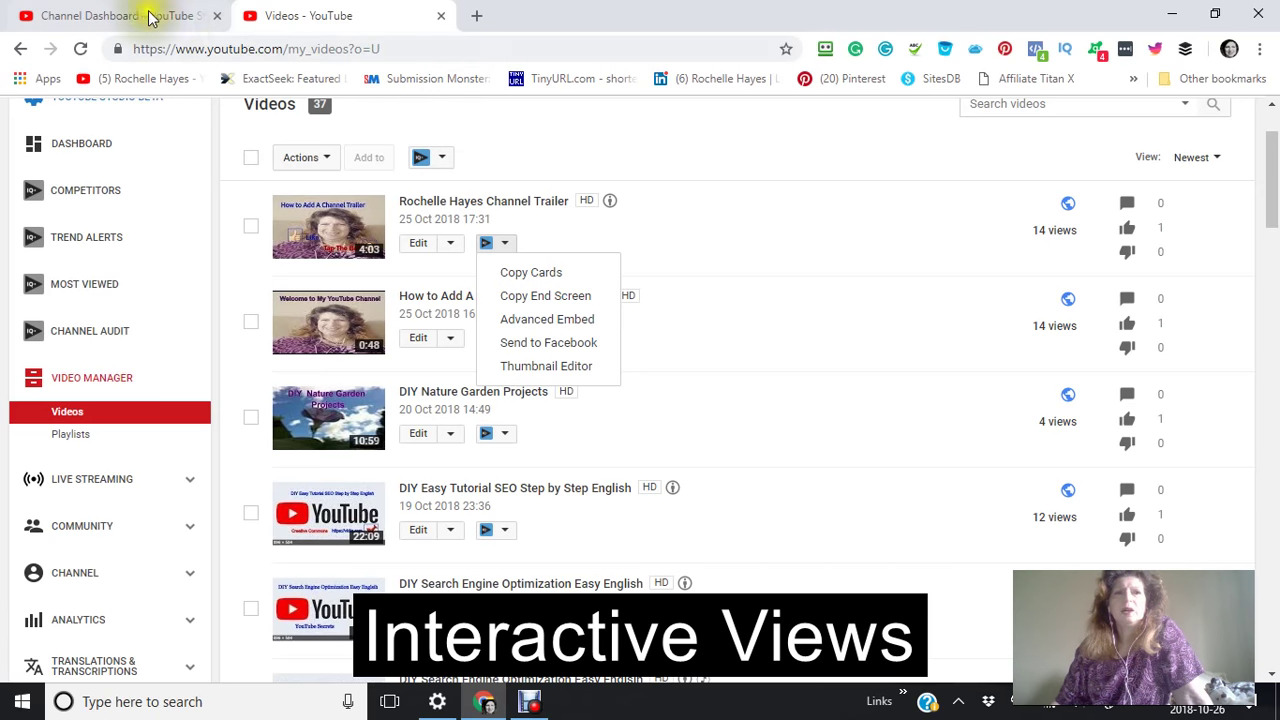
Step: Return to the Studio beta dashboard and examine its video performance, news, ideas and channel analytics cards
{"action": "left_click", "coordinate": [180, 17]}
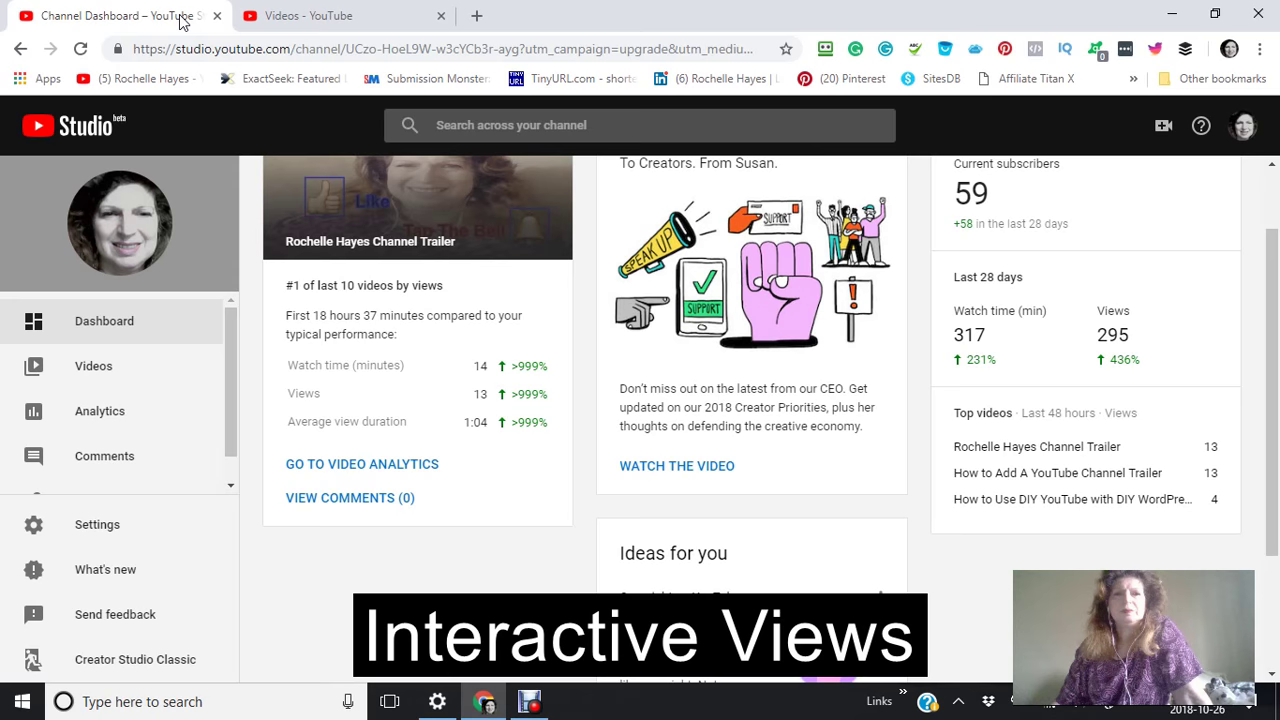
{"action": "scroll", "coordinate": [340, 333], "scroll_direction": "up", "scroll_amount": 1}
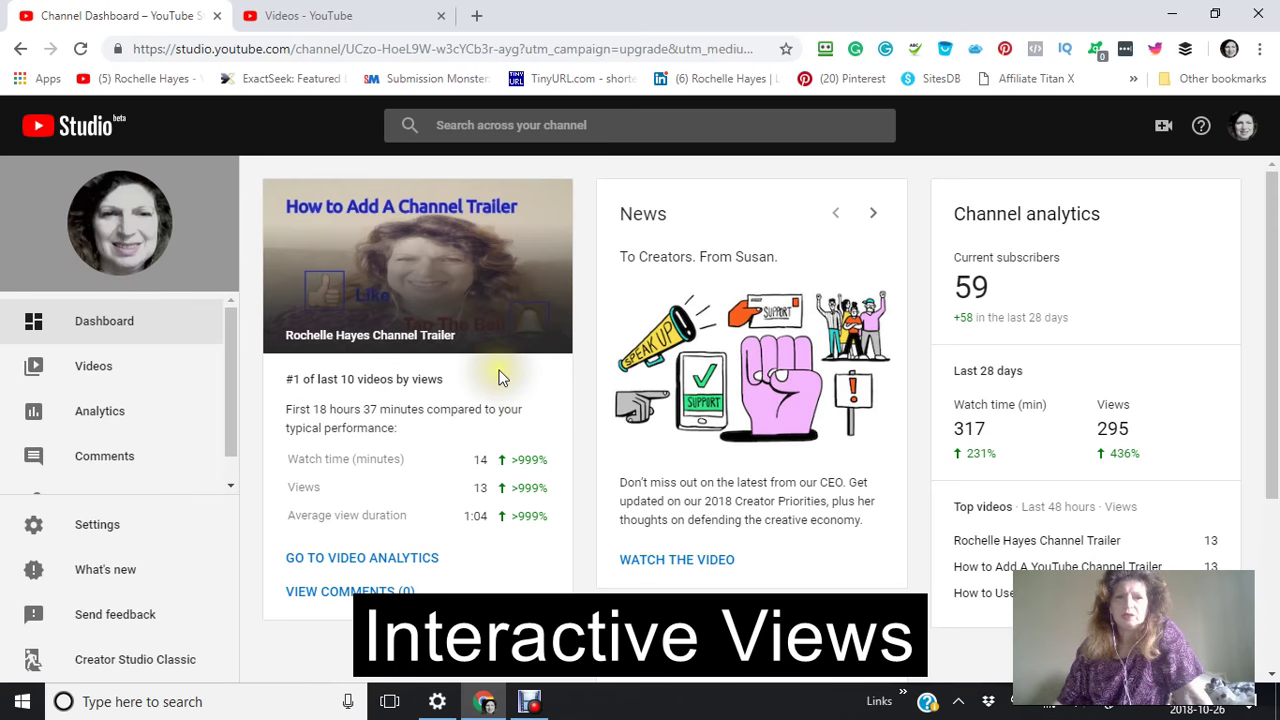
{"action": "scroll", "coordinate": [500, 374], "scroll_direction": "down", "scroll_amount": 1}
{"action": "scroll", "coordinate": [502, 374], "scroll_direction": "down", "scroll_amount": 1}
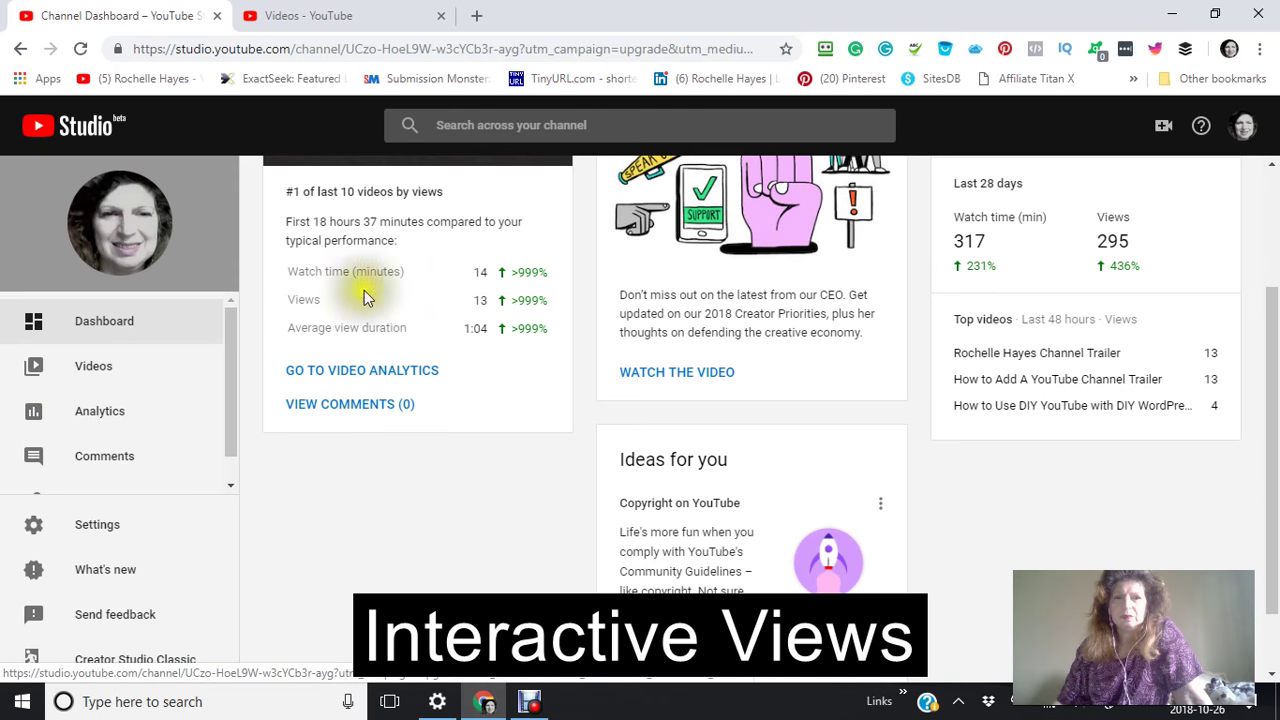
{"action": "scroll", "coordinate": [451, 286], "scroll_direction": "up", "scroll_amount": 2}
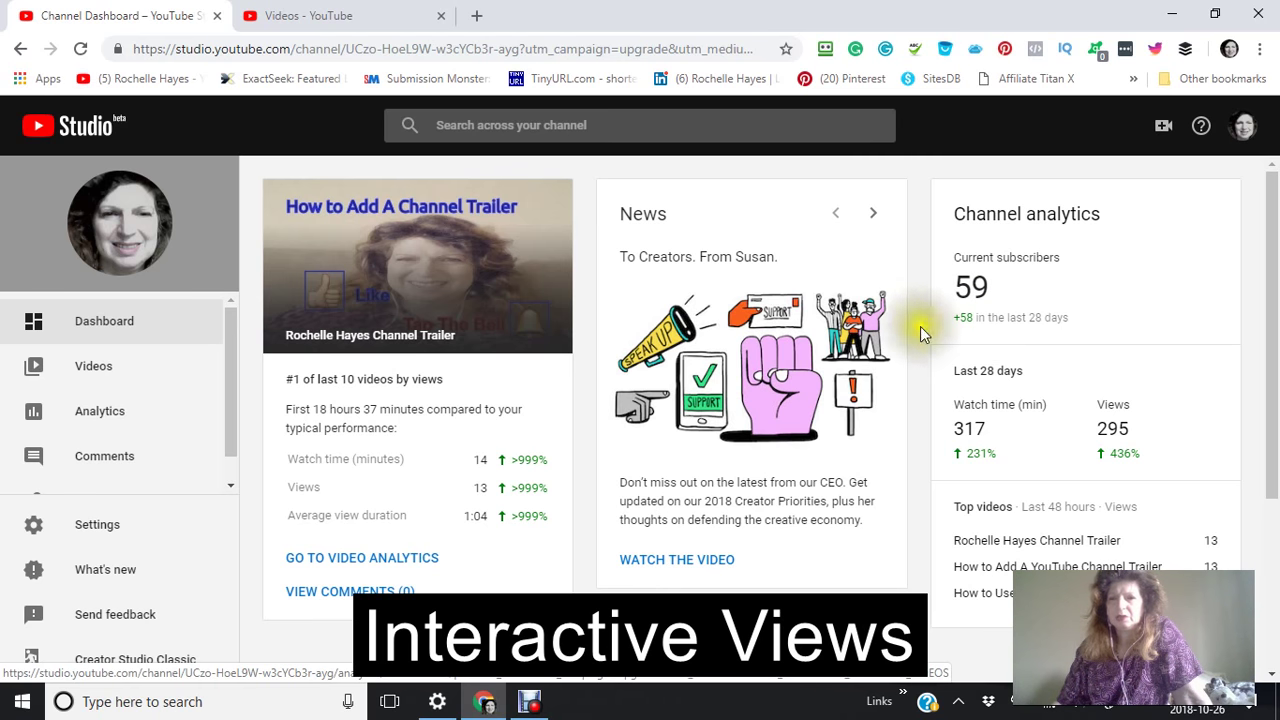
{"action": "scroll", "coordinate": [922, 334], "scroll_direction": "down", "scroll_amount": 1}
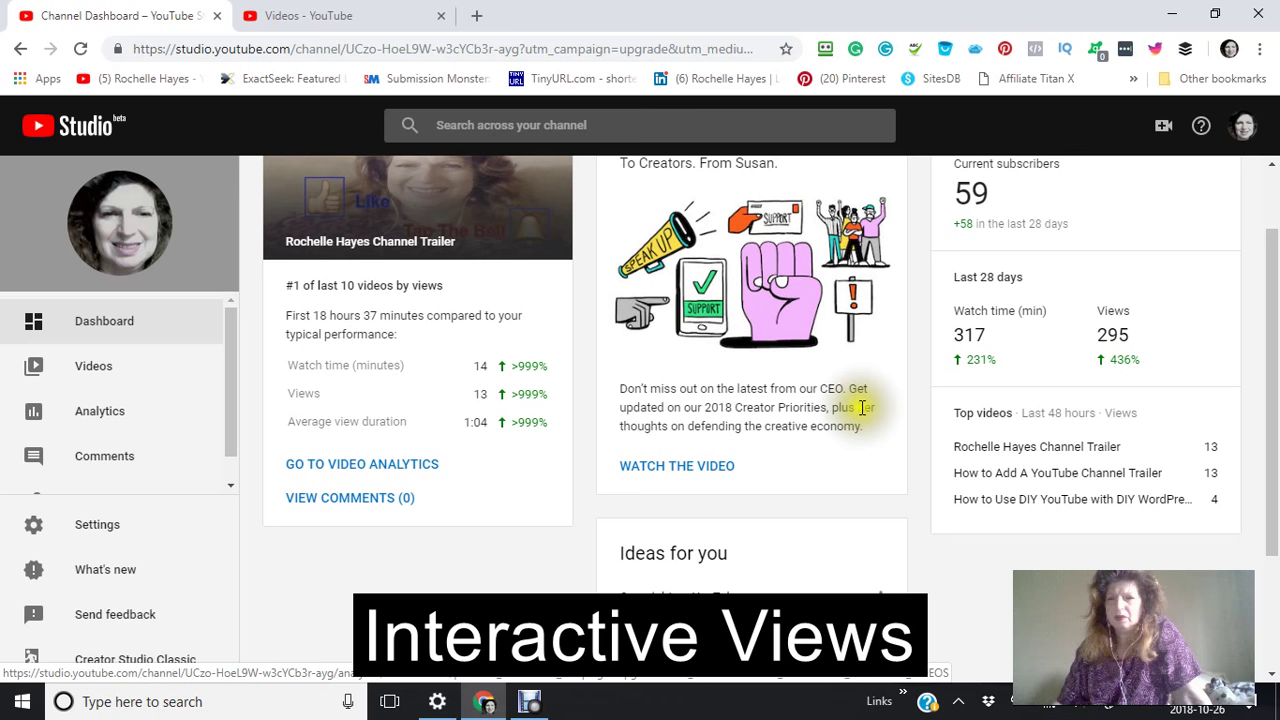
{"action": "scroll", "coordinate": [862, 407], "scroll_direction": "down", "scroll_amount": 2}
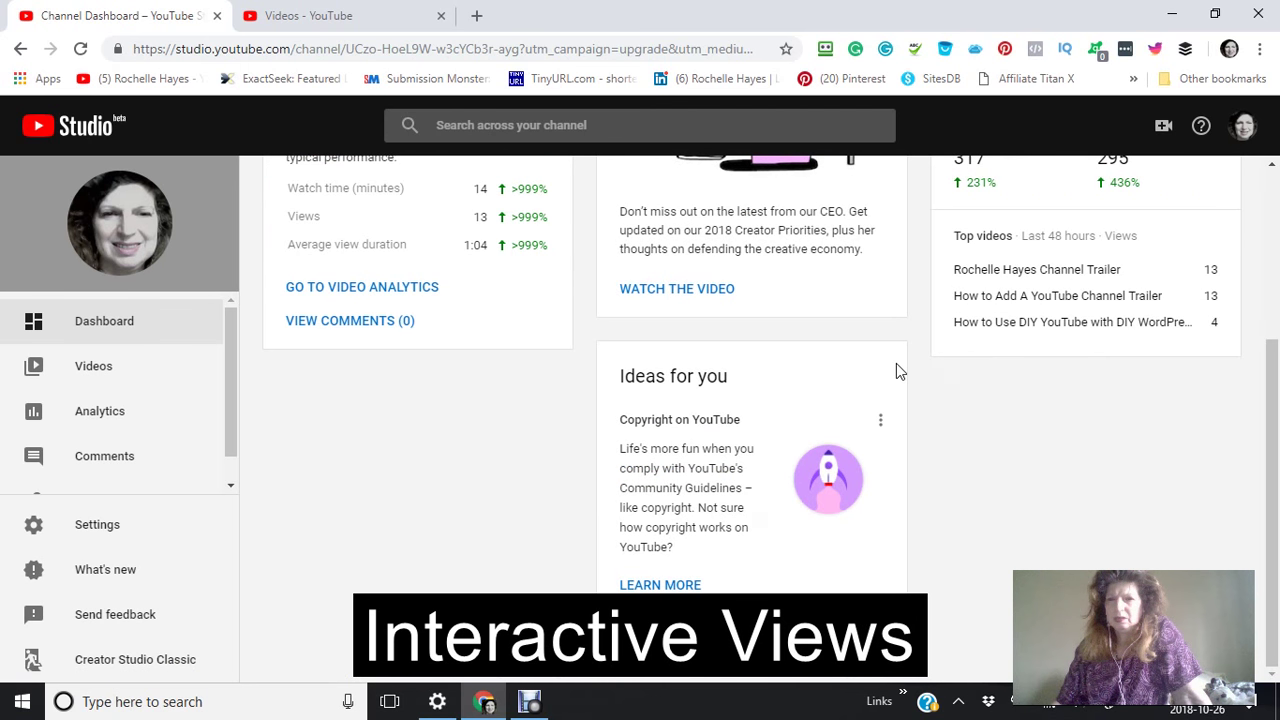
{"action": "scroll", "coordinate": [897, 372], "scroll_direction": "up", "scroll_amount": 3}
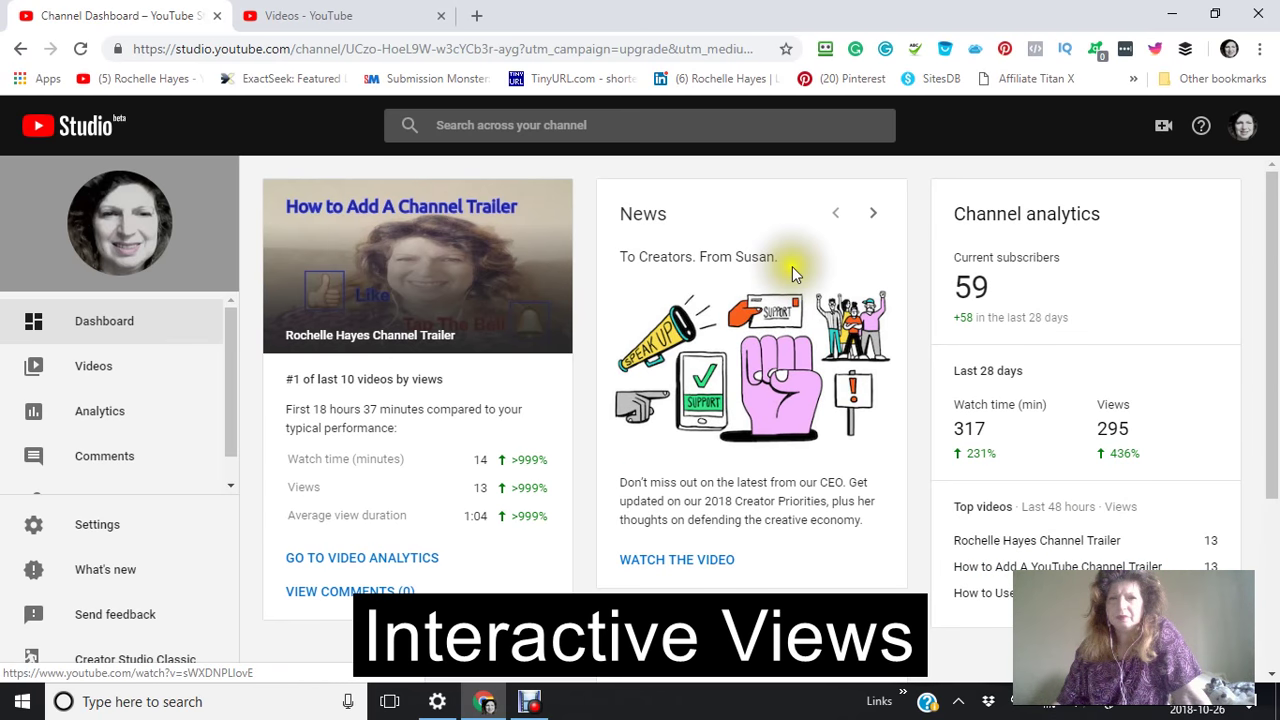
{"action": "scroll", "coordinate": [806, 337], "scroll_direction": "down", "scroll_amount": 3}
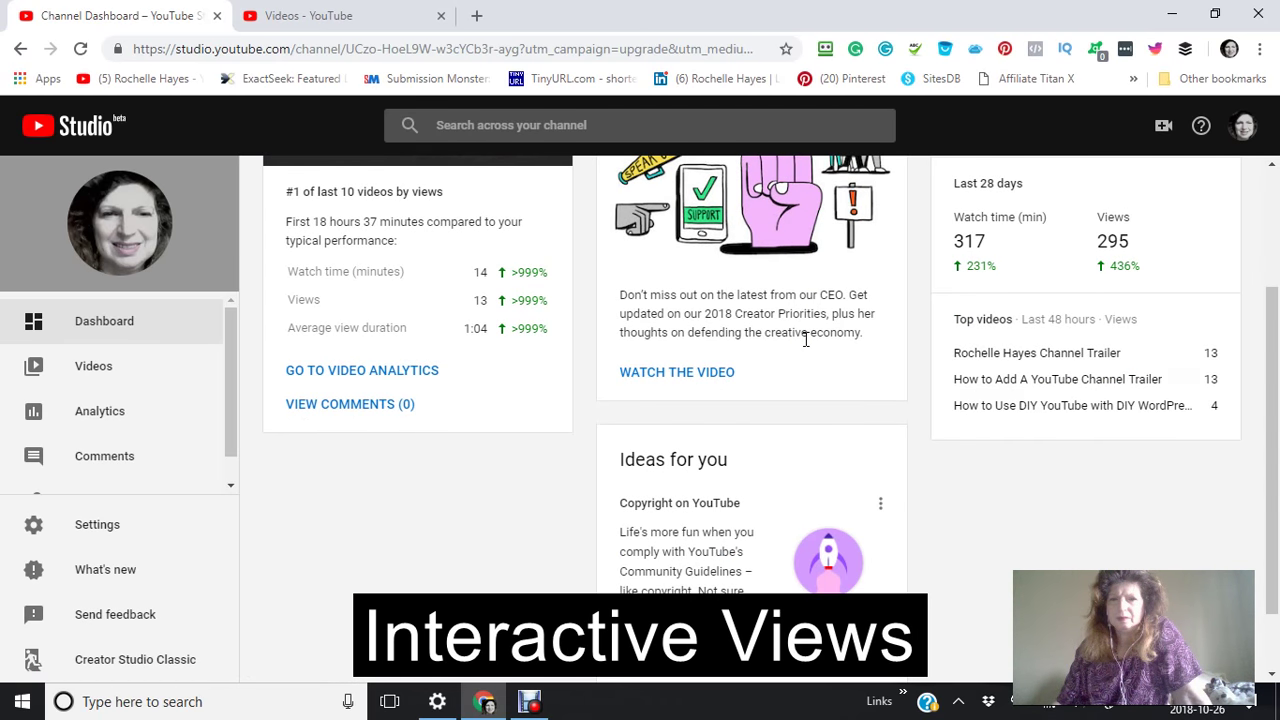
{"action": "scroll", "coordinate": [806, 339], "scroll_direction": "up", "scroll_amount": 1}
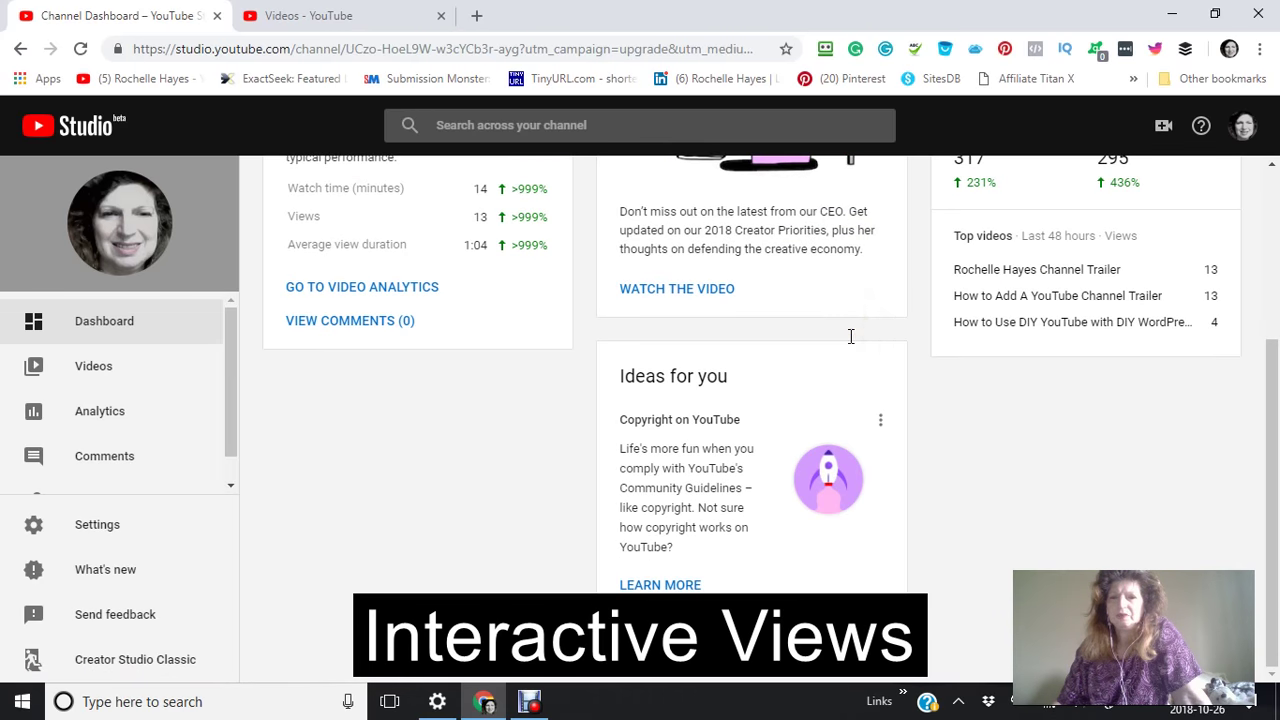
{"action": "scroll", "coordinate": [849, 337], "scroll_direction": "down", "scroll_amount": 1}
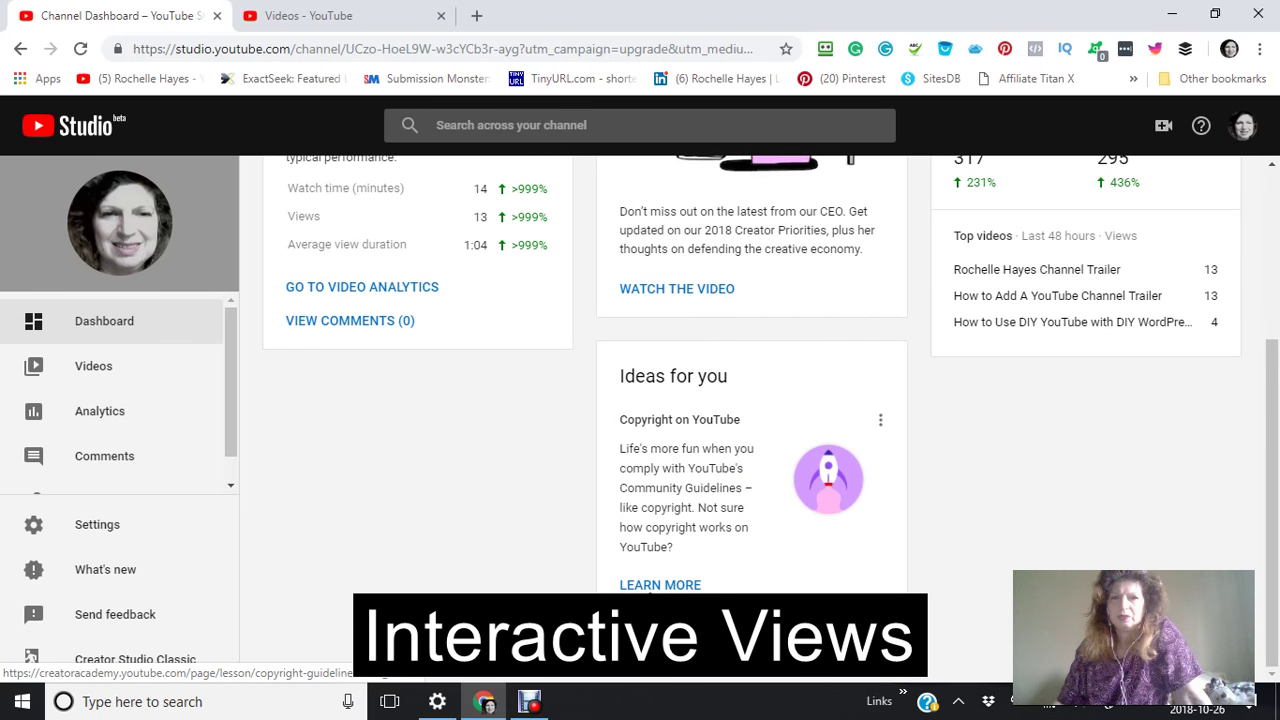
Step: Open the channel's Videos page in Studio beta and look through the list of uploads
{"action": "left_click", "coordinate": [93, 367]}
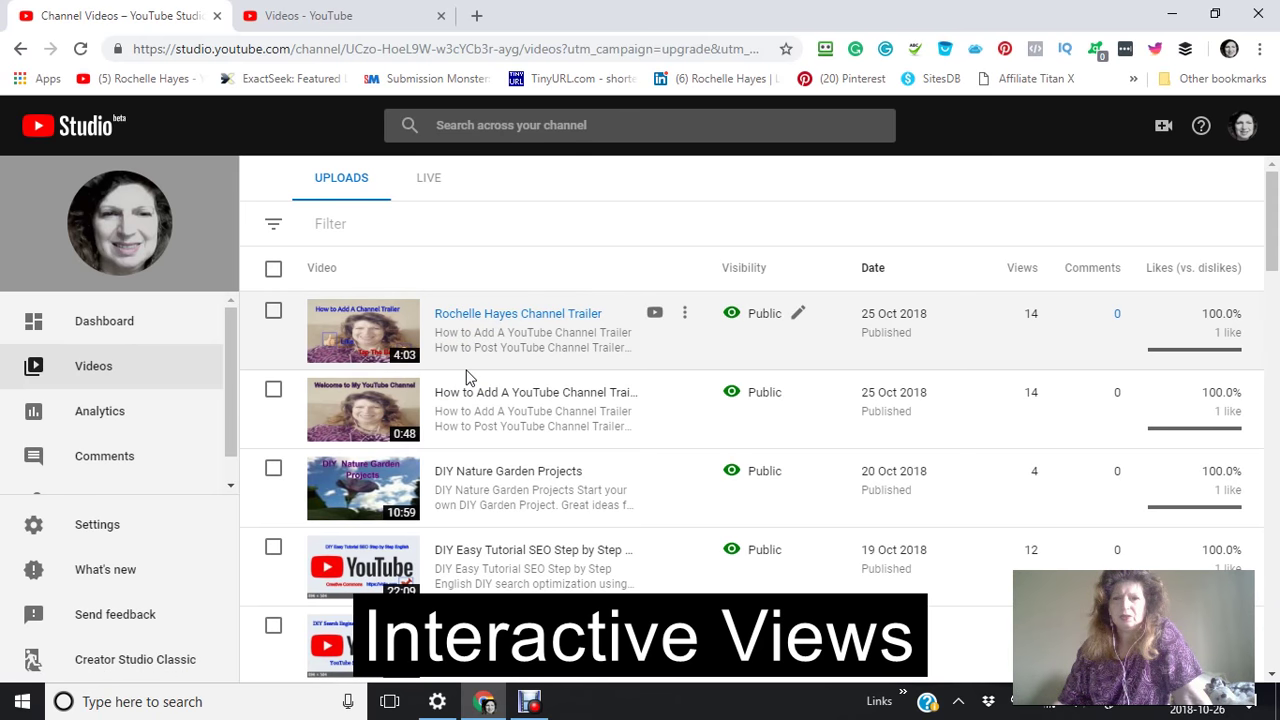
{"action": "scroll", "coordinate": [681, 399], "scroll_direction": "down", "scroll_amount": 5}
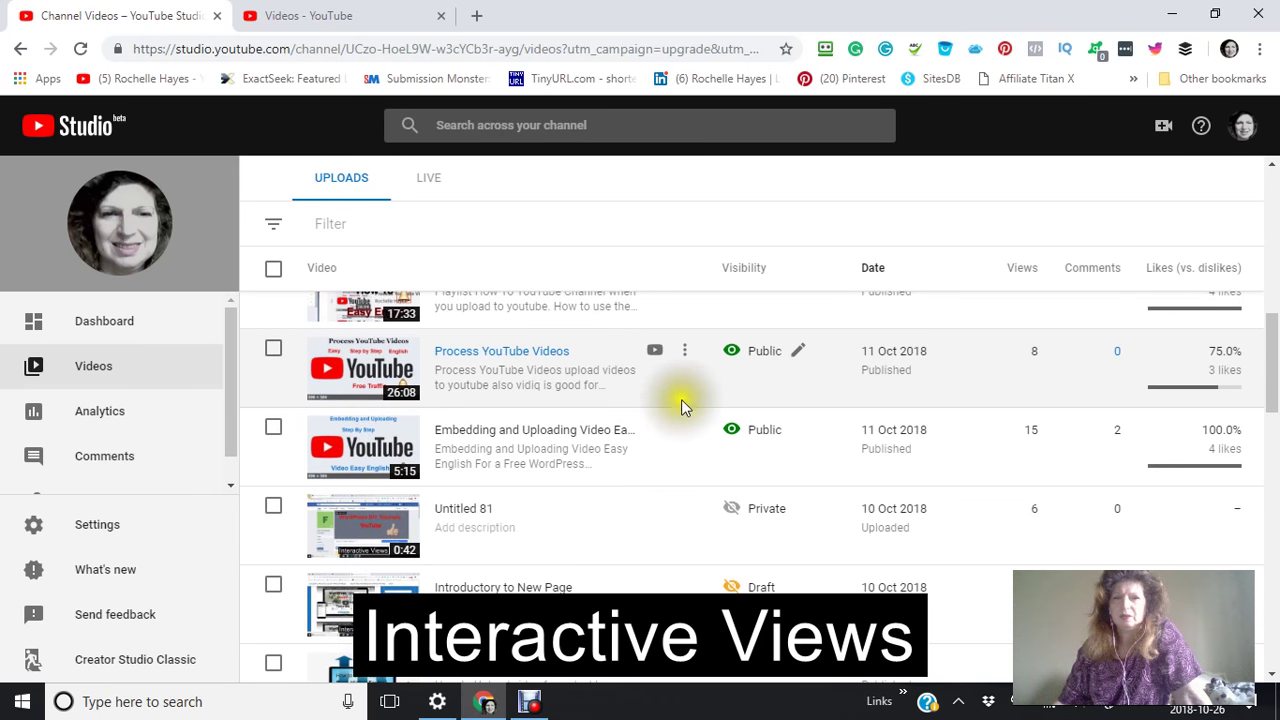
{"action": "scroll", "coordinate": [681, 396], "scroll_direction": "down", "scroll_amount": 2}
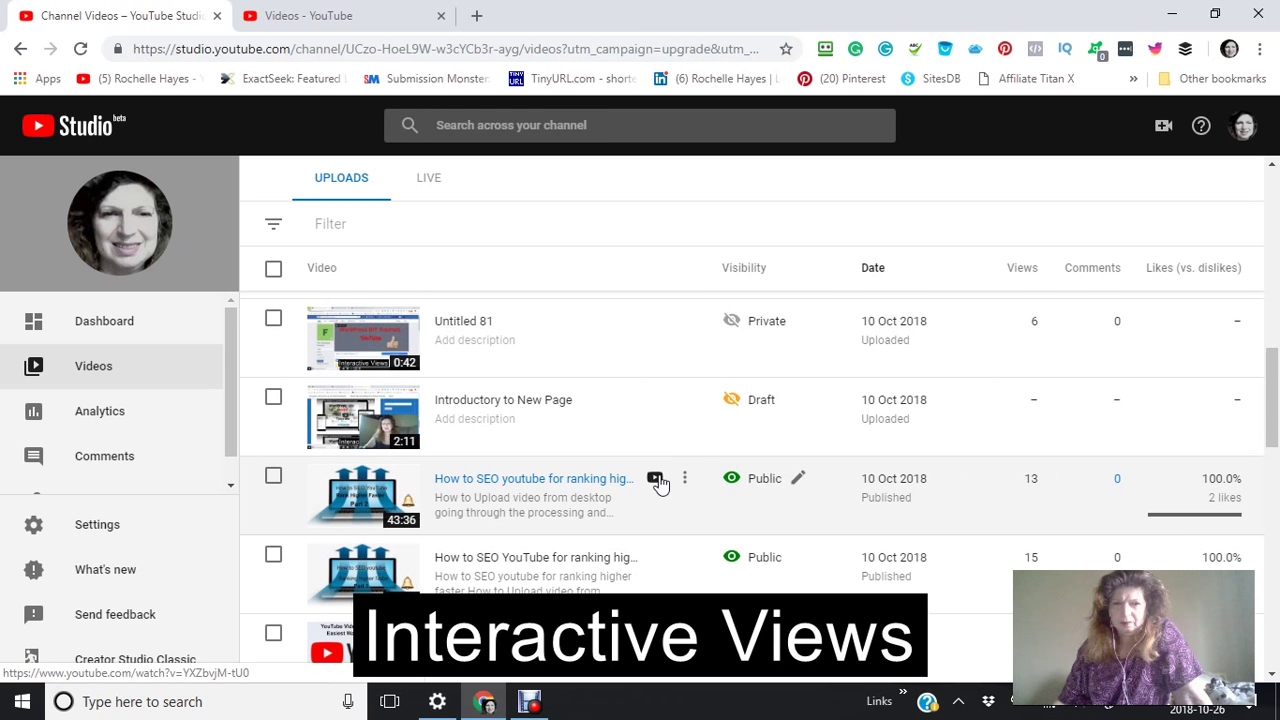
{"action": "scroll", "coordinate": [660, 484], "scroll_direction": "down", "scroll_amount": 1}
{"action": "scroll", "coordinate": [660, 484], "scroll_direction": "down", "scroll_amount": 10}
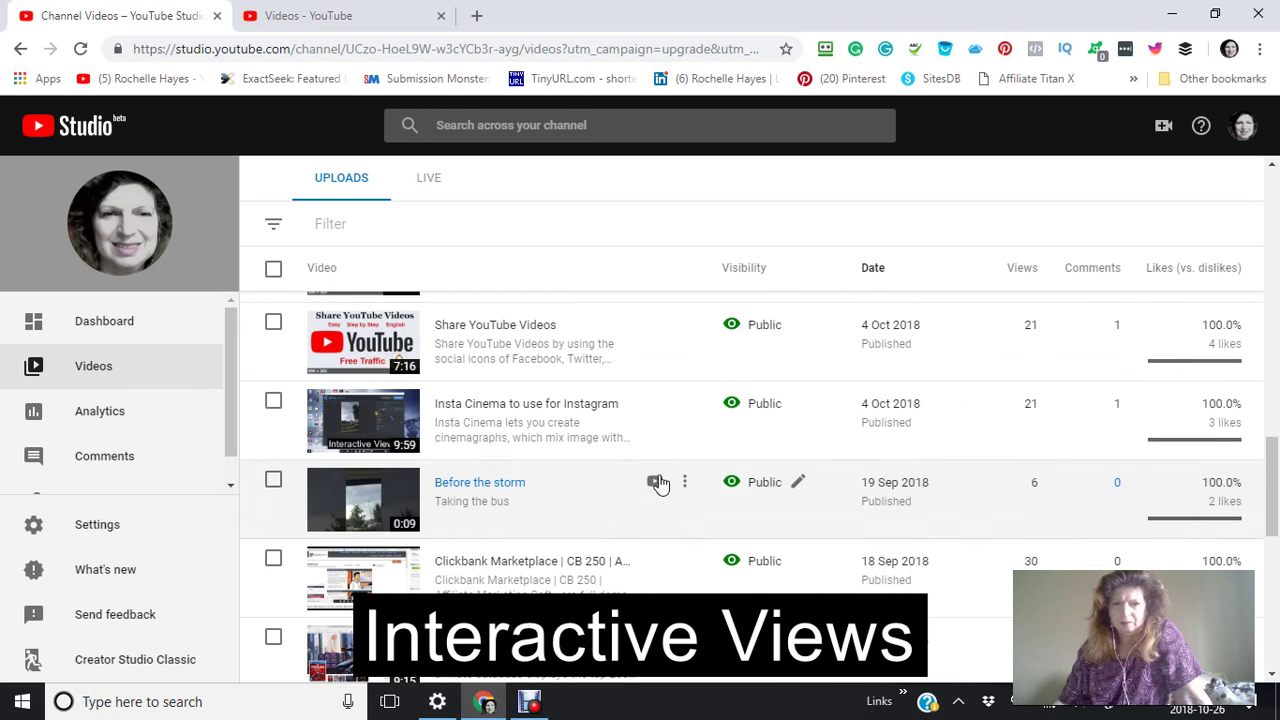
{"action": "scroll", "coordinate": [660, 484], "scroll_direction": "down", "scroll_amount": 2}
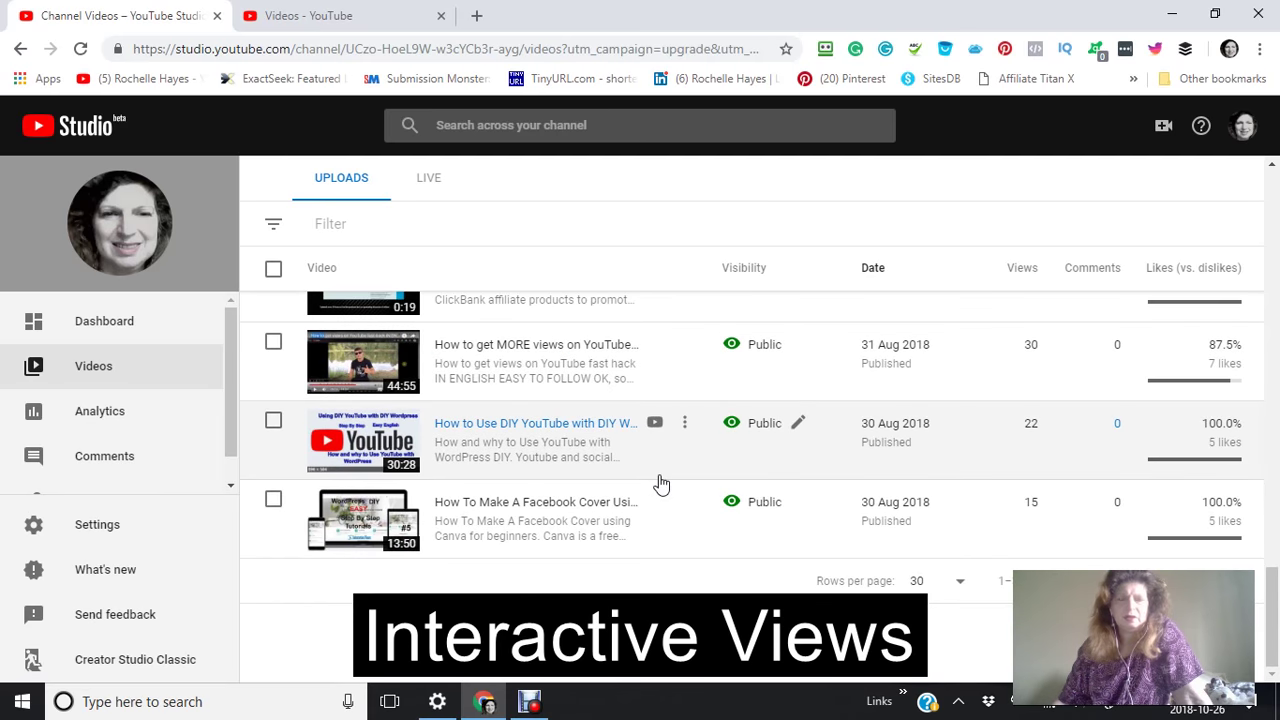
{"action": "scroll", "coordinate": [660, 484], "scroll_direction": "up", "scroll_amount": 8}
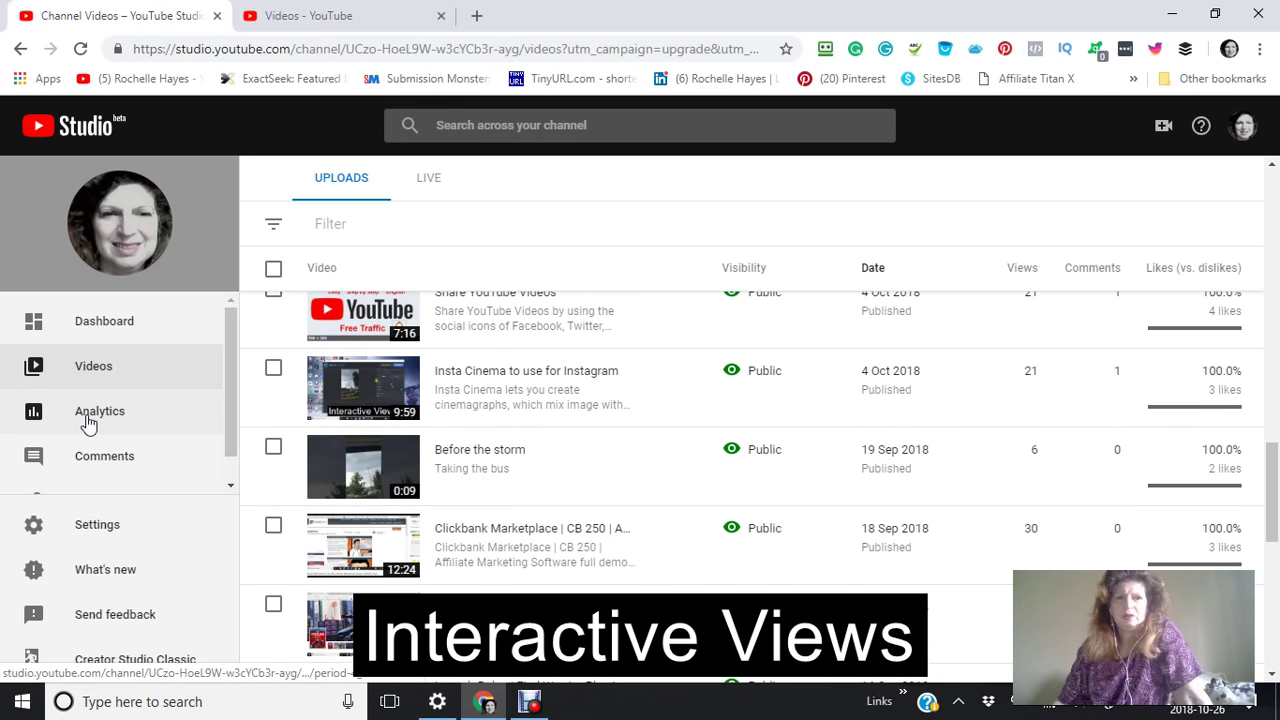
Step: Switch back to the classic Creator Studio tab and open the channel's Analytics overview
{"action": "left_click", "coordinate": [397, 29]}
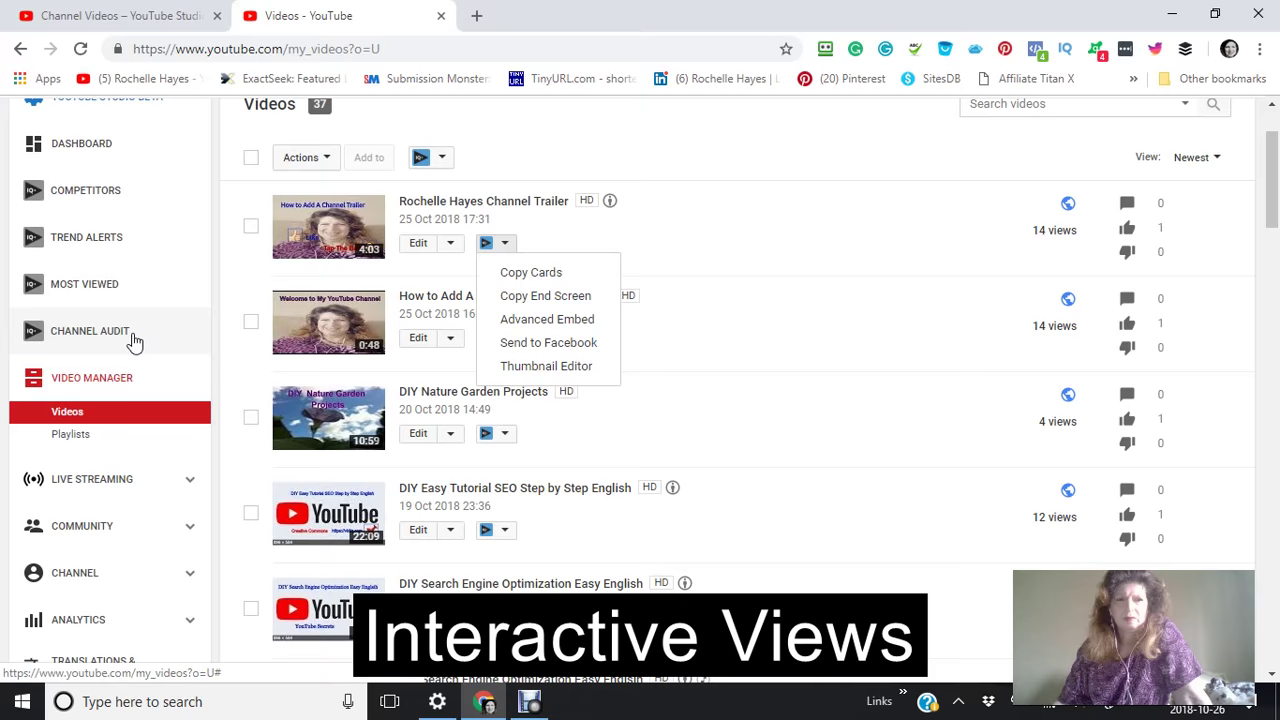
{"action": "scroll", "coordinate": [133, 343], "scroll_direction": "down", "scroll_amount": 2}
{"action": "scroll", "coordinate": [128, 345], "scroll_direction": "down", "scroll_amount": 1}
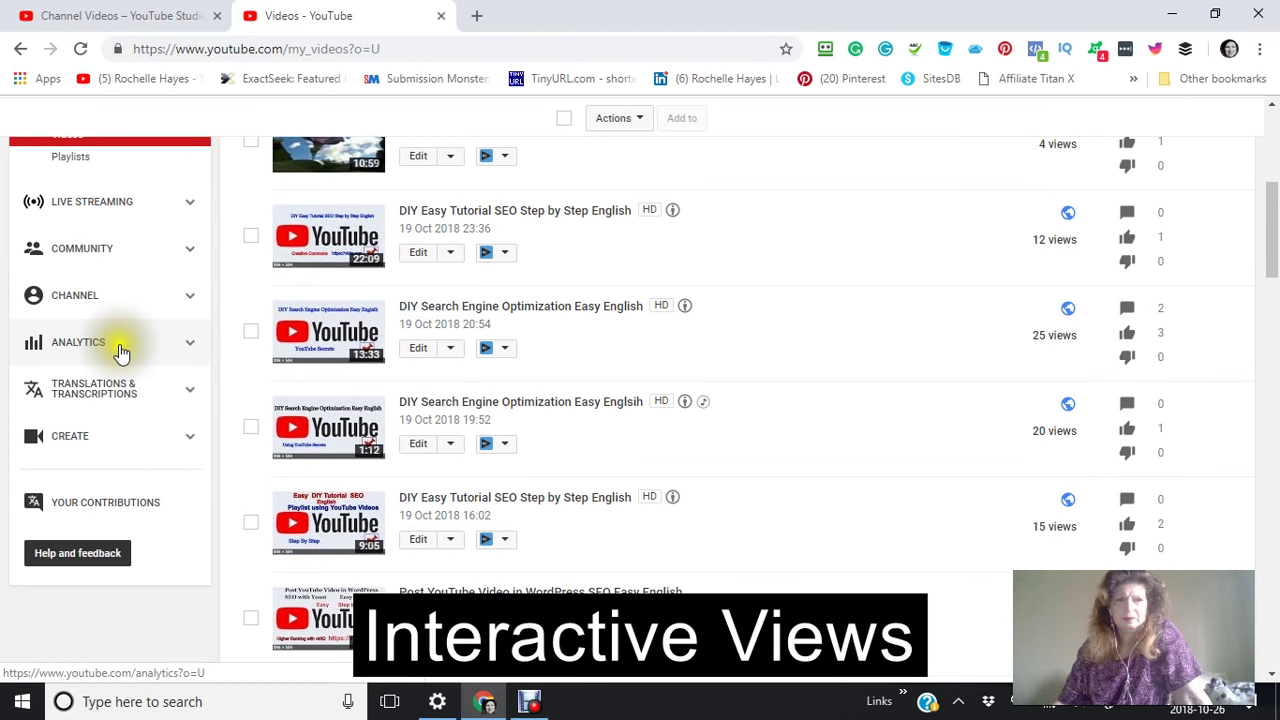
{"action": "left_click", "coordinate": [193, 351]}
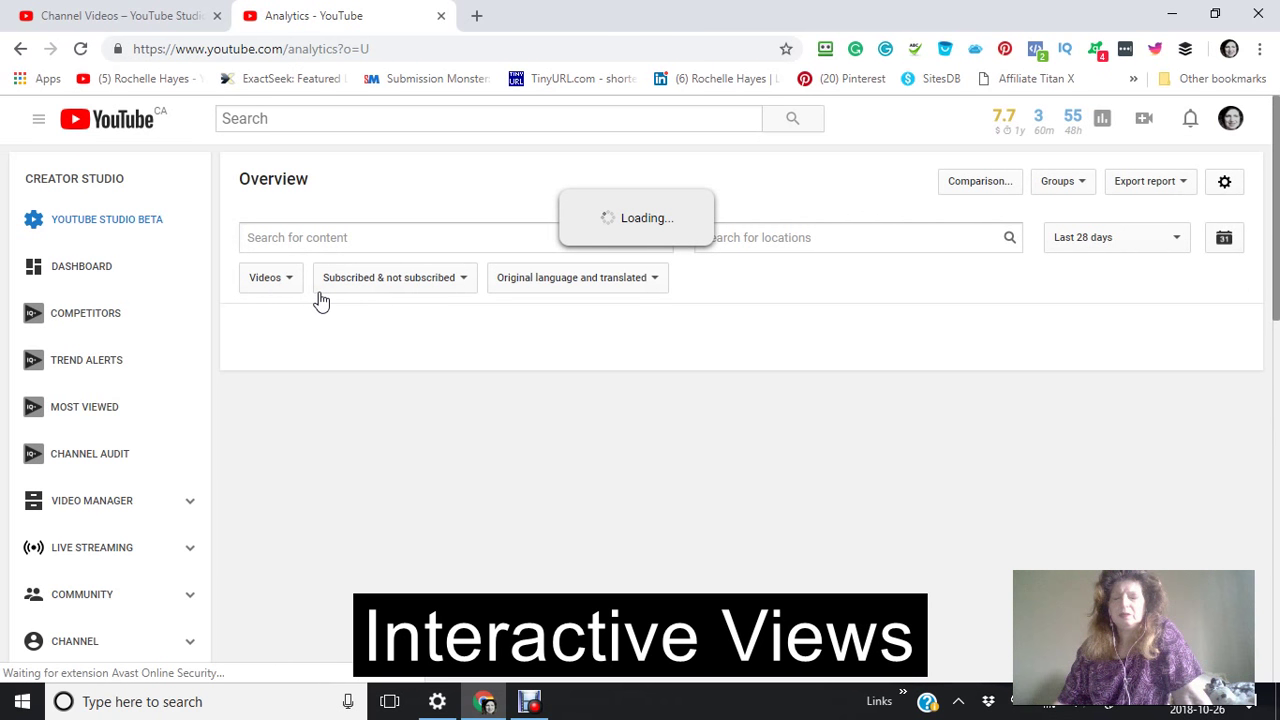
Step: Review the analytics overview from watch time and views through the top 10 videos, geographies, gender and traffic sources
{"action": "scroll", "coordinate": [469, 266], "scroll_direction": "down", "scroll_amount": 2}
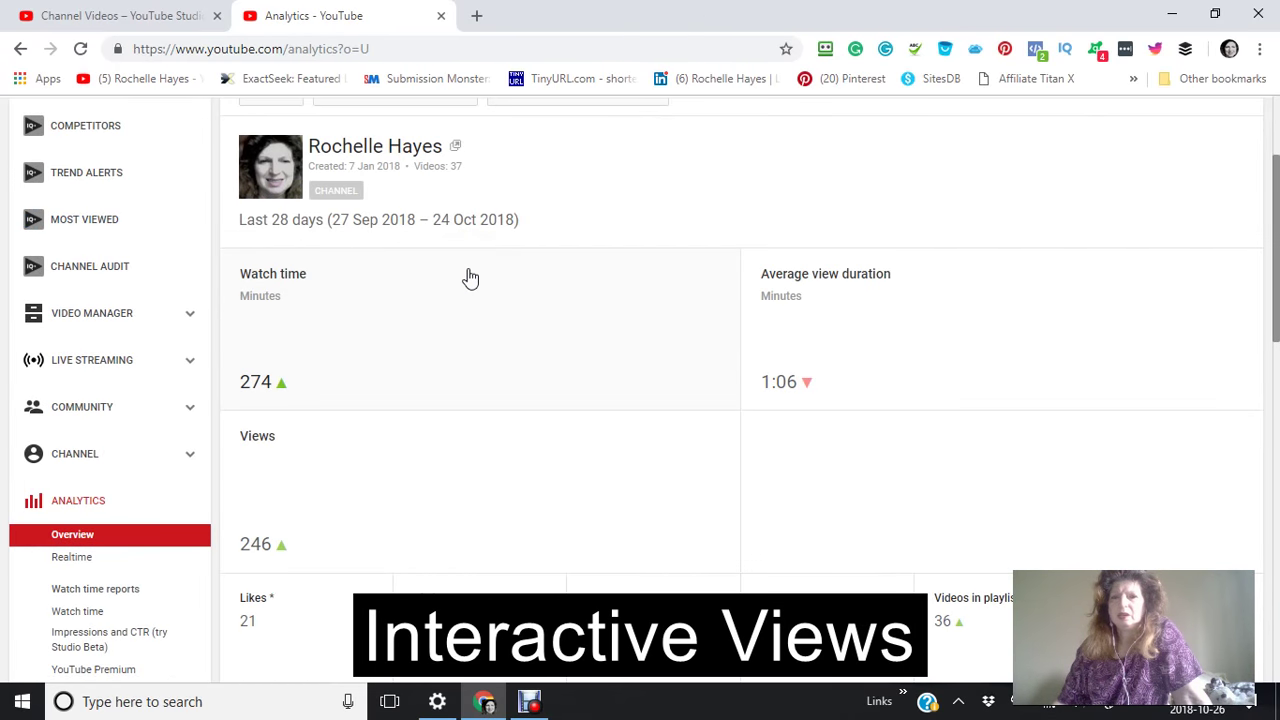
{"action": "scroll", "coordinate": [469, 277], "scroll_direction": "down", "scroll_amount": 3}
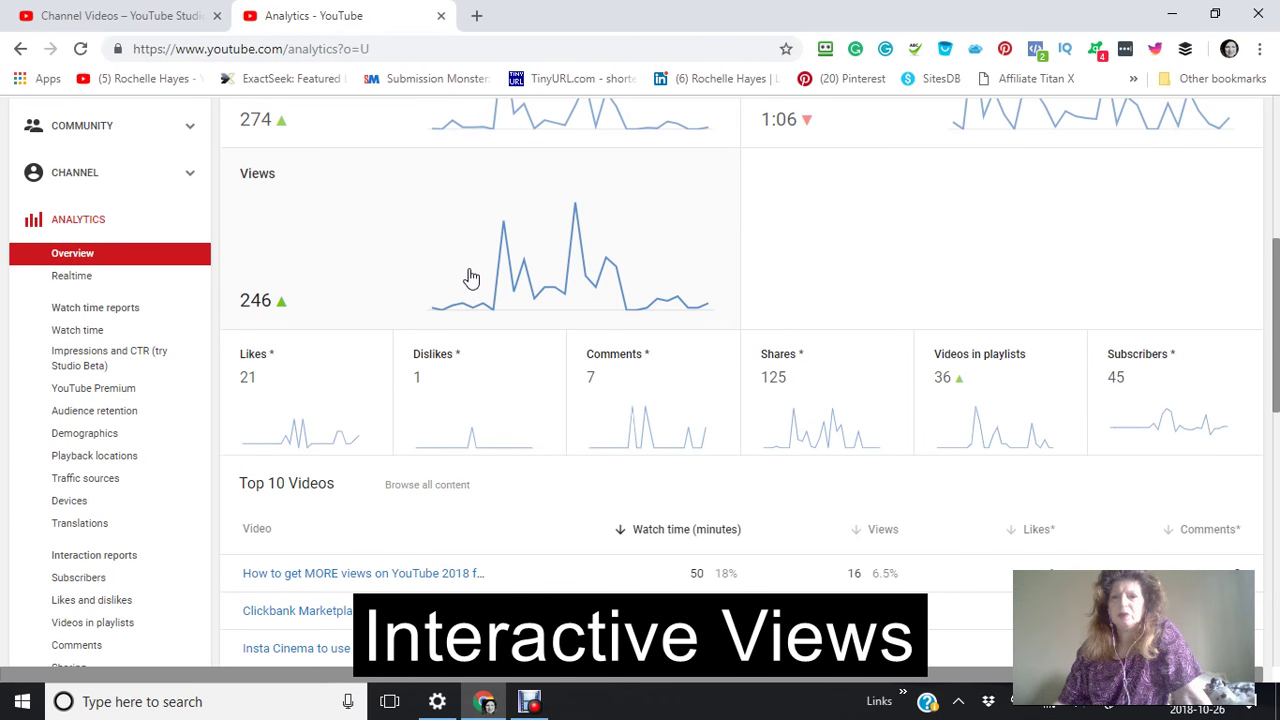
{"action": "scroll", "coordinate": [471, 277], "scroll_direction": "down", "scroll_amount": 5}
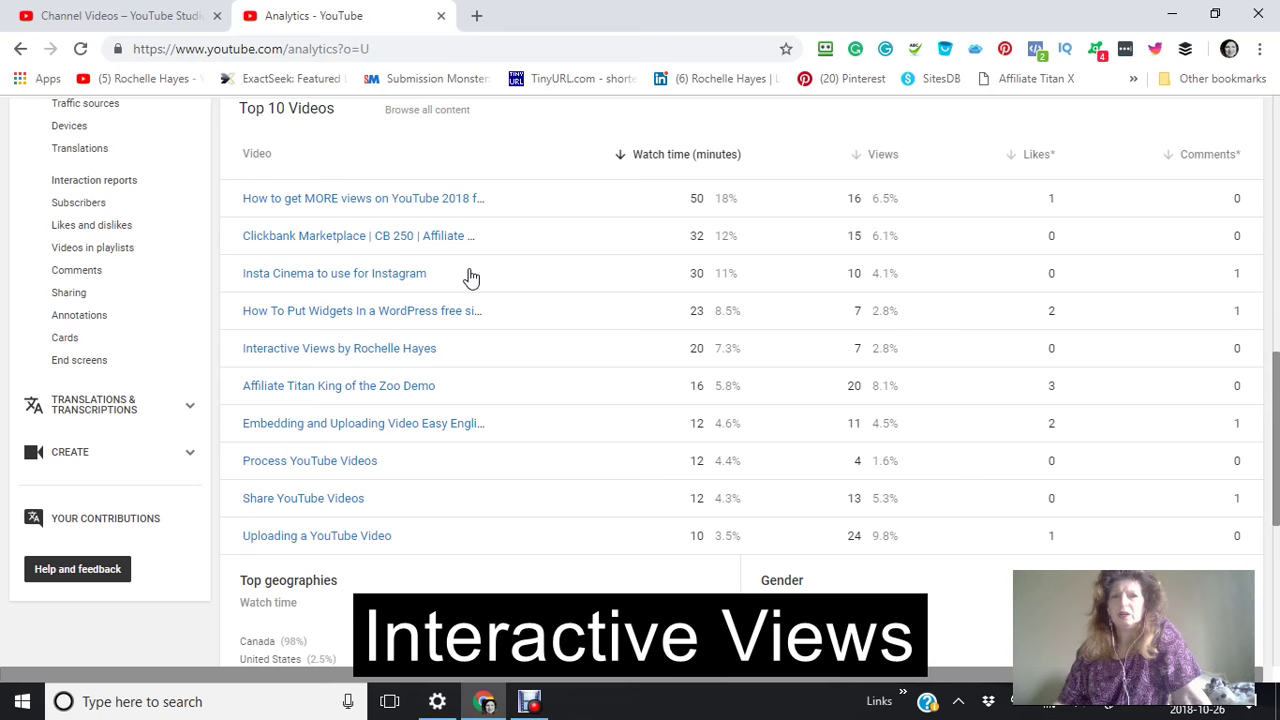
{"action": "scroll", "coordinate": [468, 277], "scroll_direction": "down", "scroll_amount": 4}
{"action": "scroll", "coordinate": [466, 277], "scroll_direction": "up", "scroll_amount": 1}
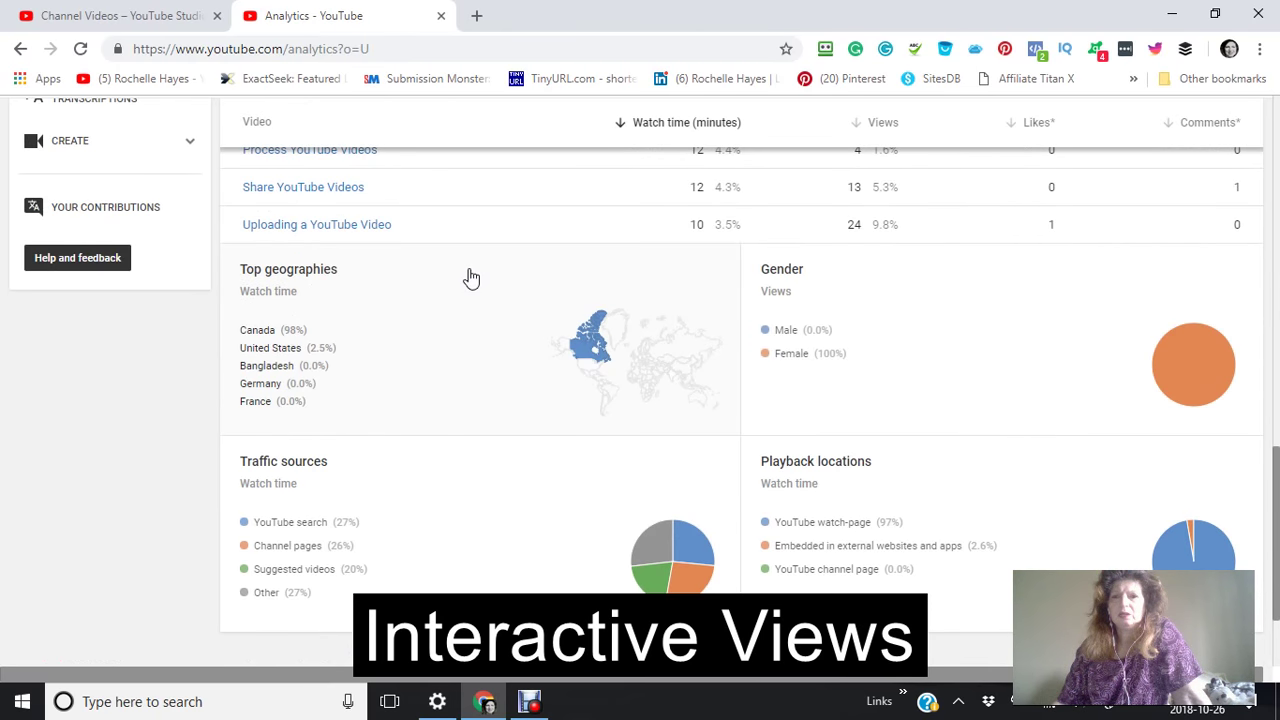
Step: Examine the lower part of the analytics overview, comparing the top 10 videos with the geographies, gender, traffic sources and playback locations cards
{"action": "scroll", "coordinate": [471, 277], "scroll_direction": "up", "scroll_amount": 5}
{"action": "scroll", "coordinate": [471, 277], "scroll_direction": "down", "scroll_amount": 2}
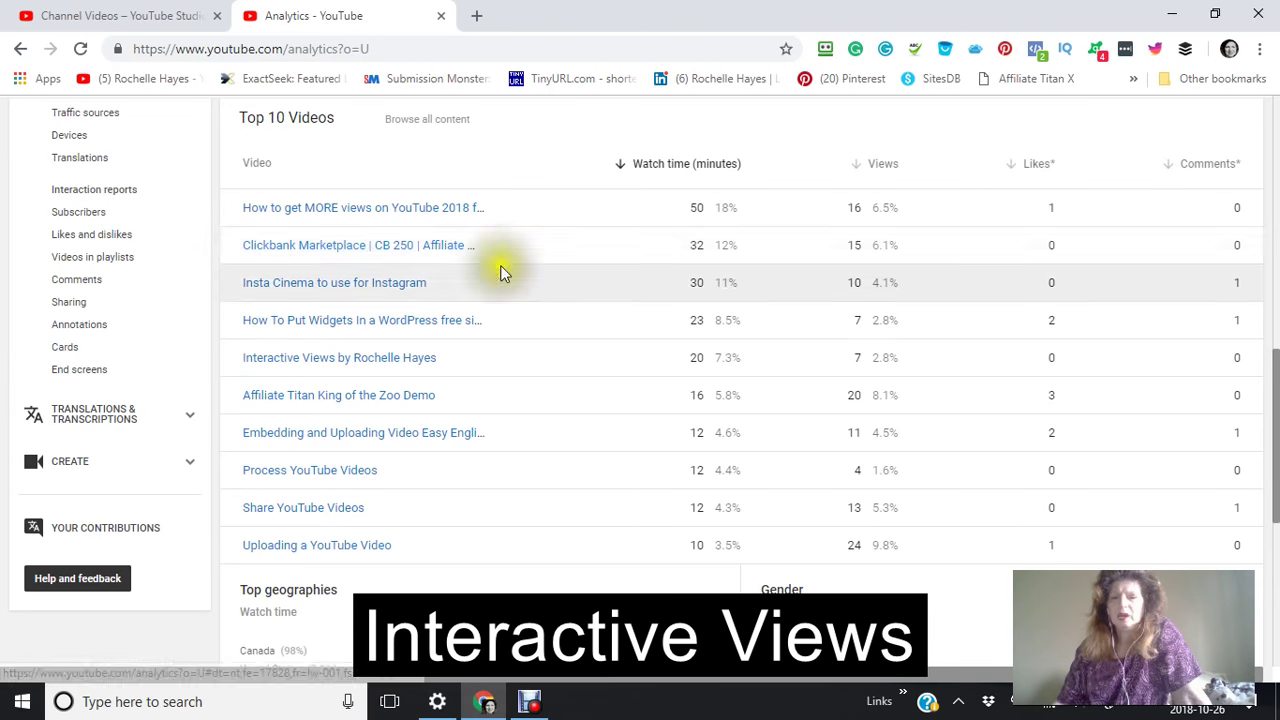
{"action": "scroll", "coordinate": [492, 393], "scroll_direction": "down", "scroll_amount": 4}
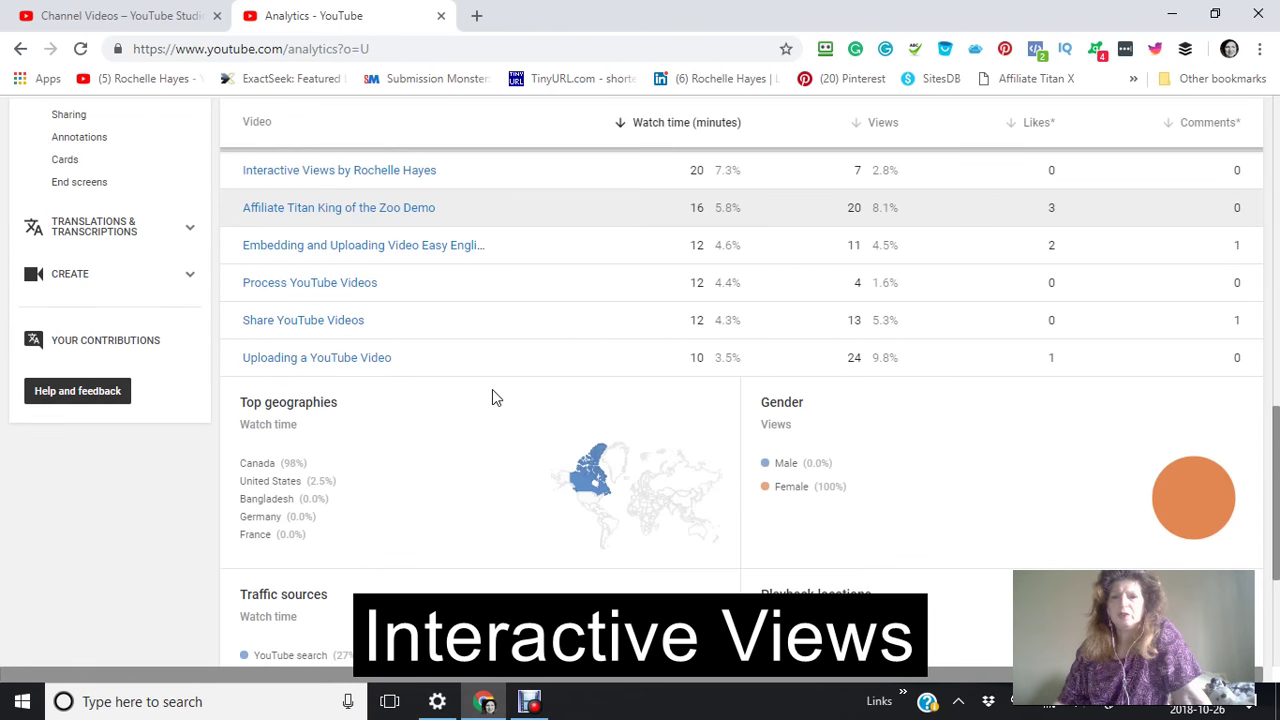
{"action": "left_click", "coordinate": [489, 389]}
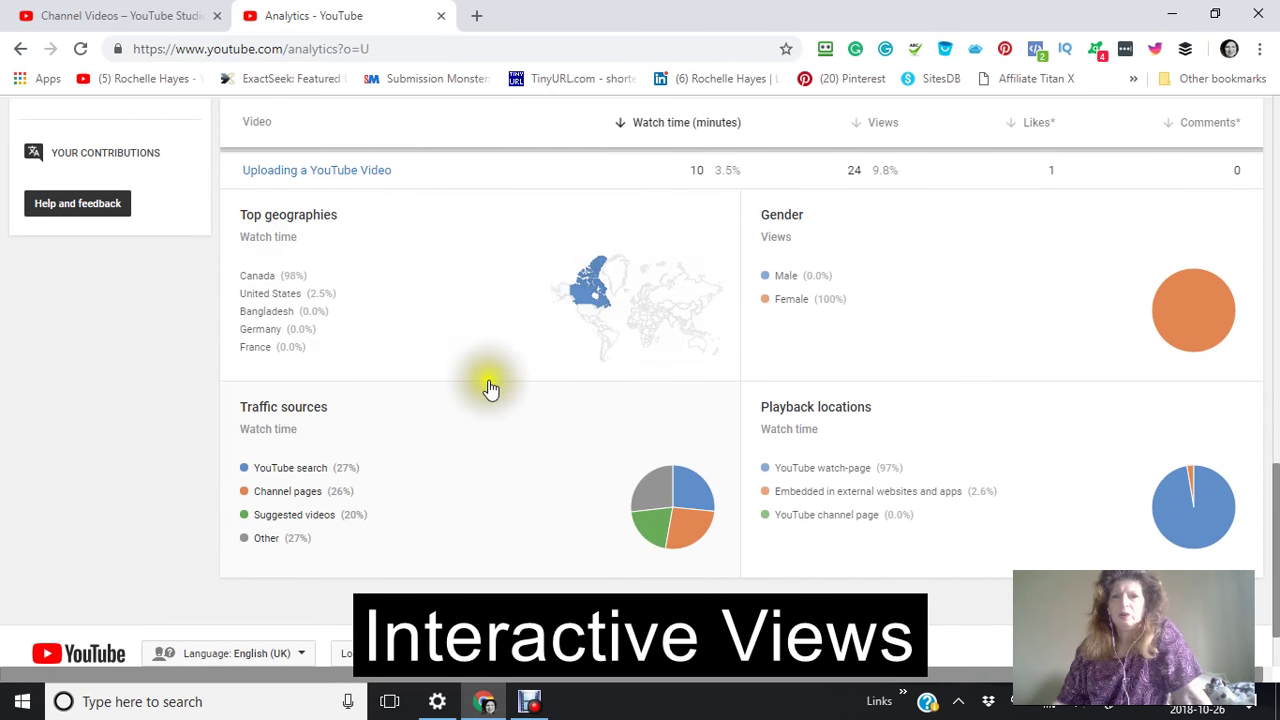
{"action": "scroll", "coordinate": [490, 388], "scroll_direction": "up", "scroll_amount": 3}
{"action": "scroll", "coordinate": [490, 388], "scroll_direction": "down", "scroll_amount": 1}
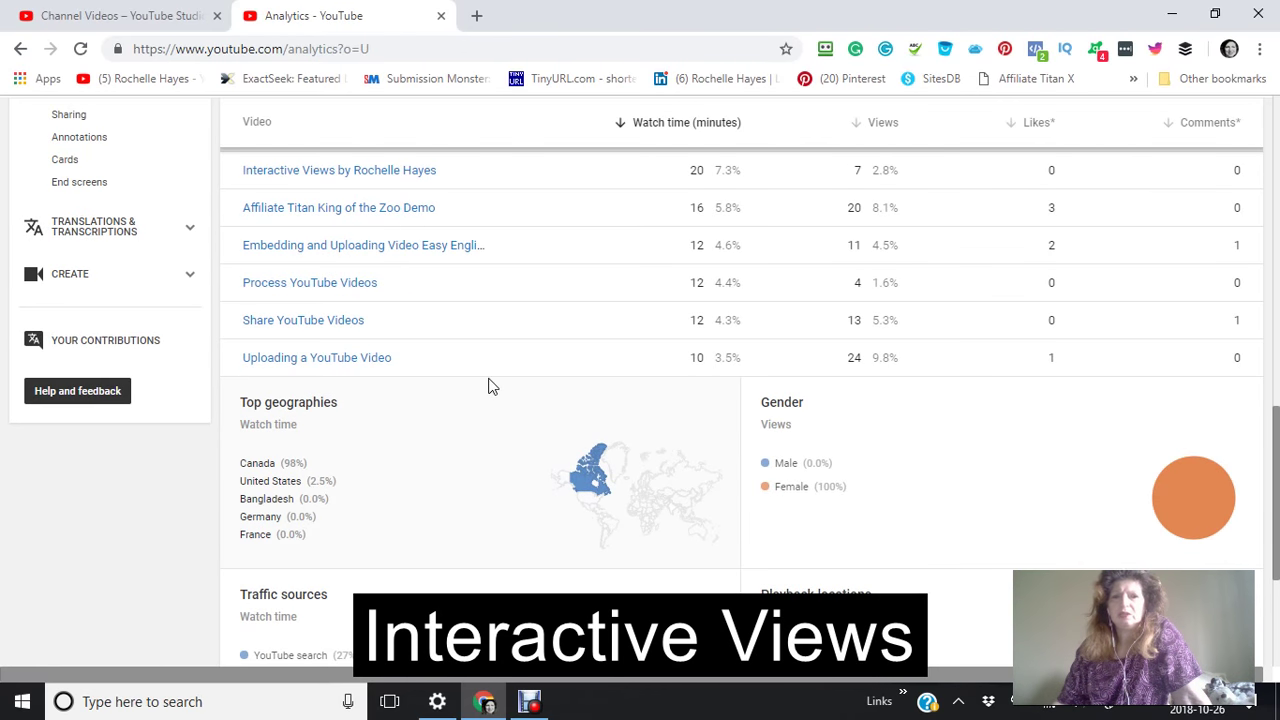
{"action": "scroll", "coordinate": [489, 387], "scroll_direction": "down", "scroll_amount": 2}
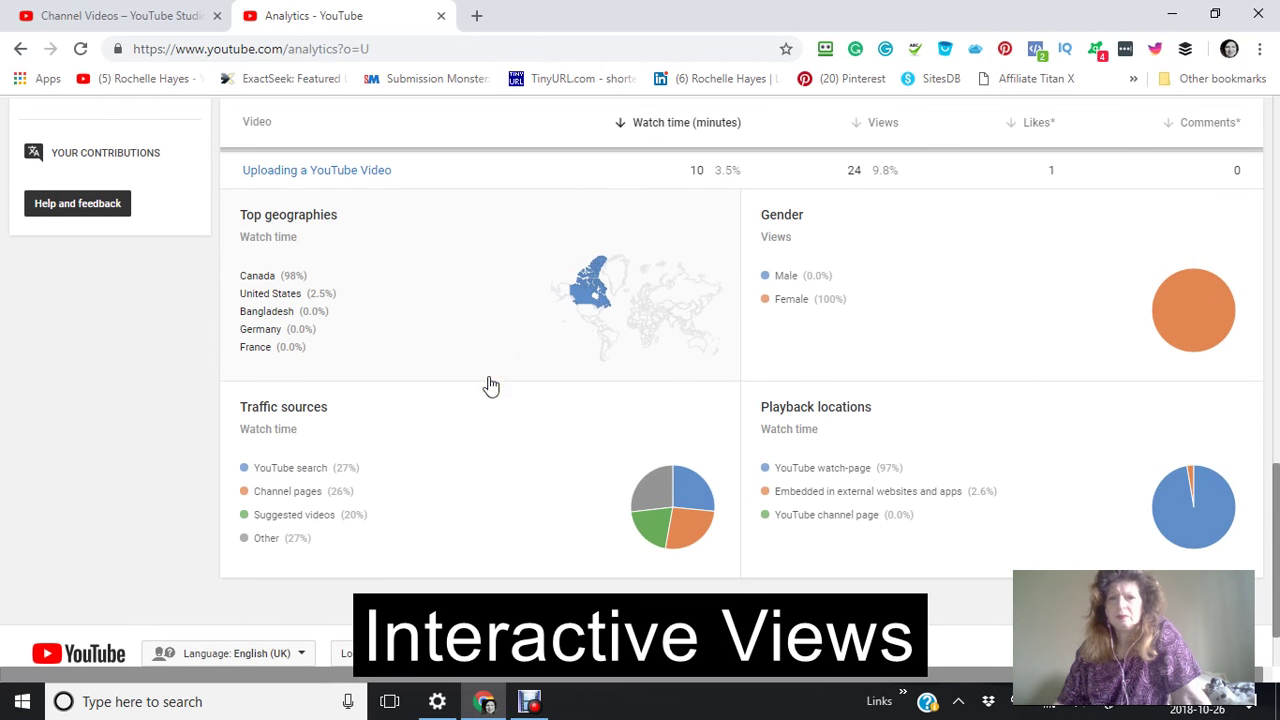
{"action": "left_click", "coordinate": [485, 361]}
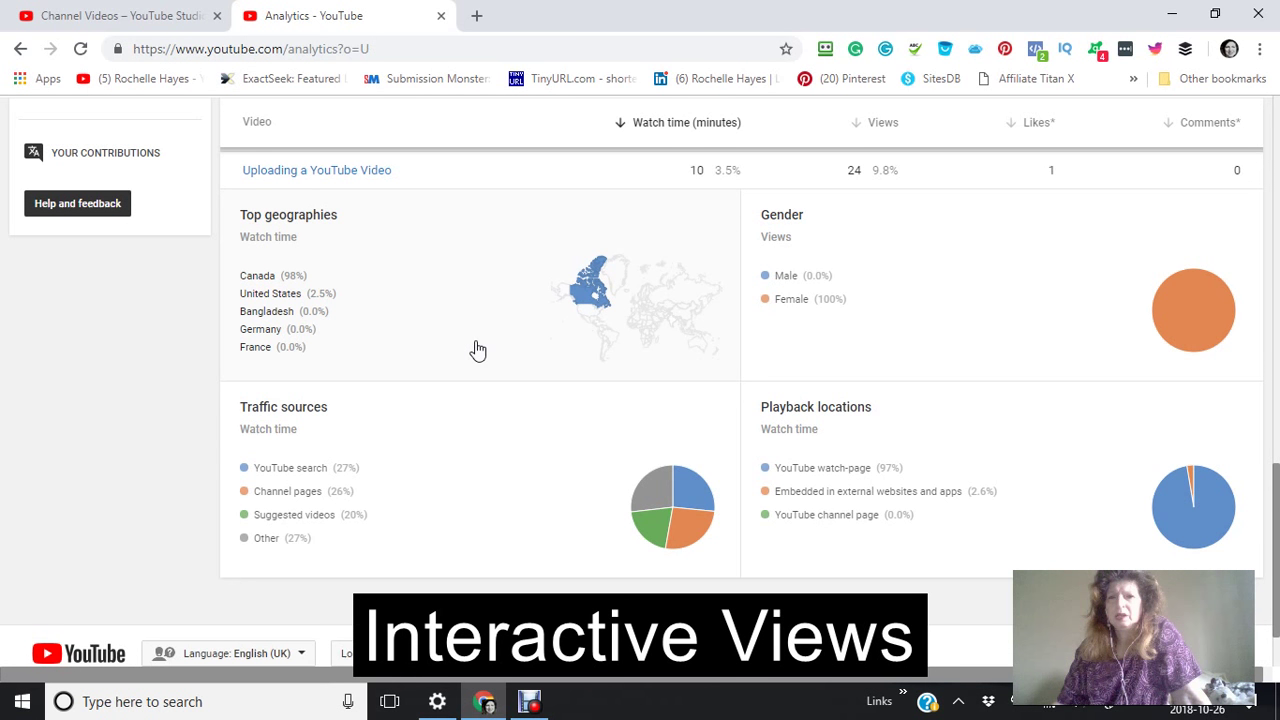
{"action": "scroll", "coordinate": [478, 350], "scroll_direction": "down", "scroll_amount": 1}
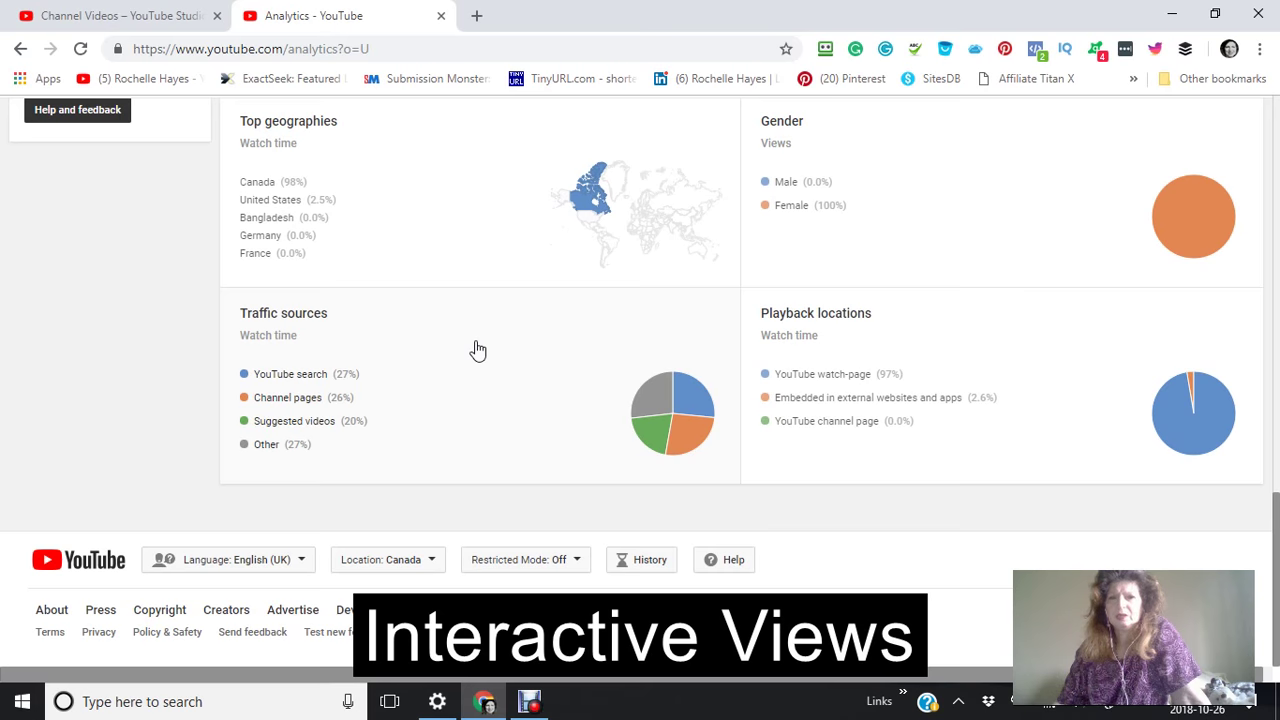
{"action": "scroll", "coordinate": [478, 350], "scroll_direction": "up", "scroll_amount": 1}
{"action": "scroll", "coordinate": [478, 350], "scroll_direction": "down", "scroll_amount": 1}
{"action": "left_click", "coordinate": [452, 360]}
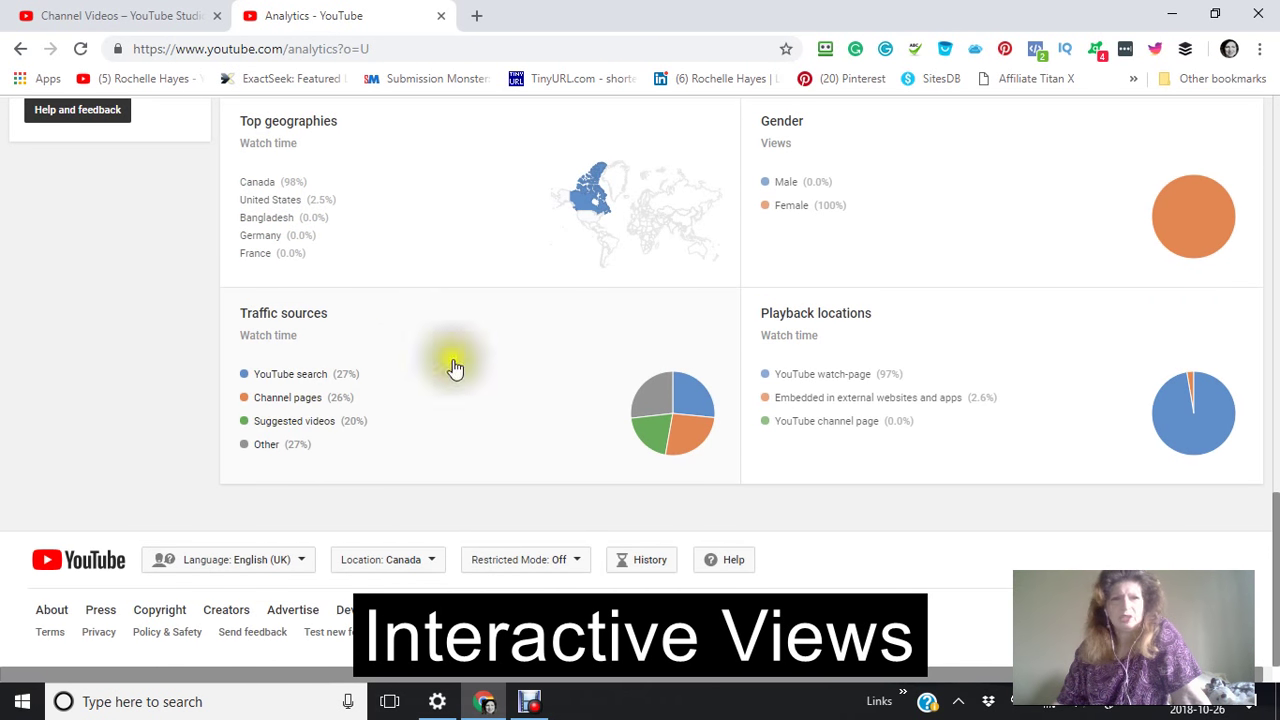
{"action": "scroll", "coordinate": [381, 307], "scroll_direction": "up", "scroll_amount": 15}
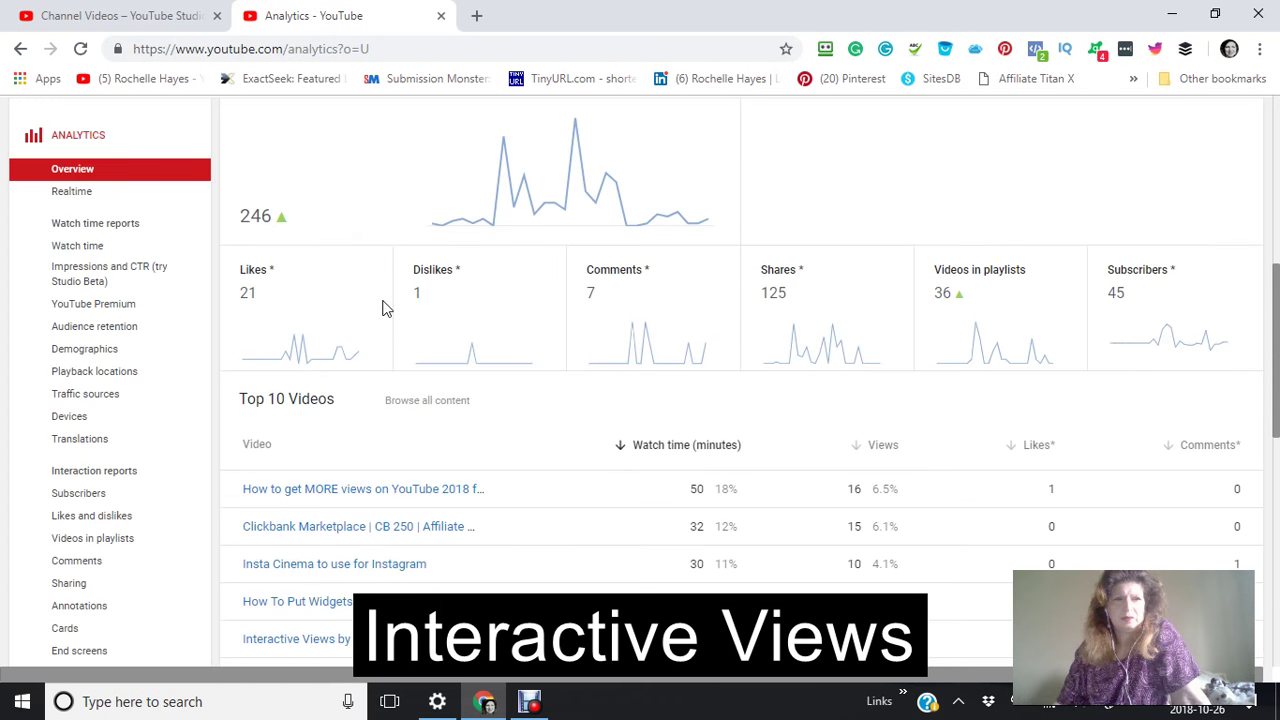
Step: Return to the Studio beta tab and leave it for Creator Studio Classic, skipping the feedback survey's reasons
{"action": "left_click", "coordinate": [158, 16]}
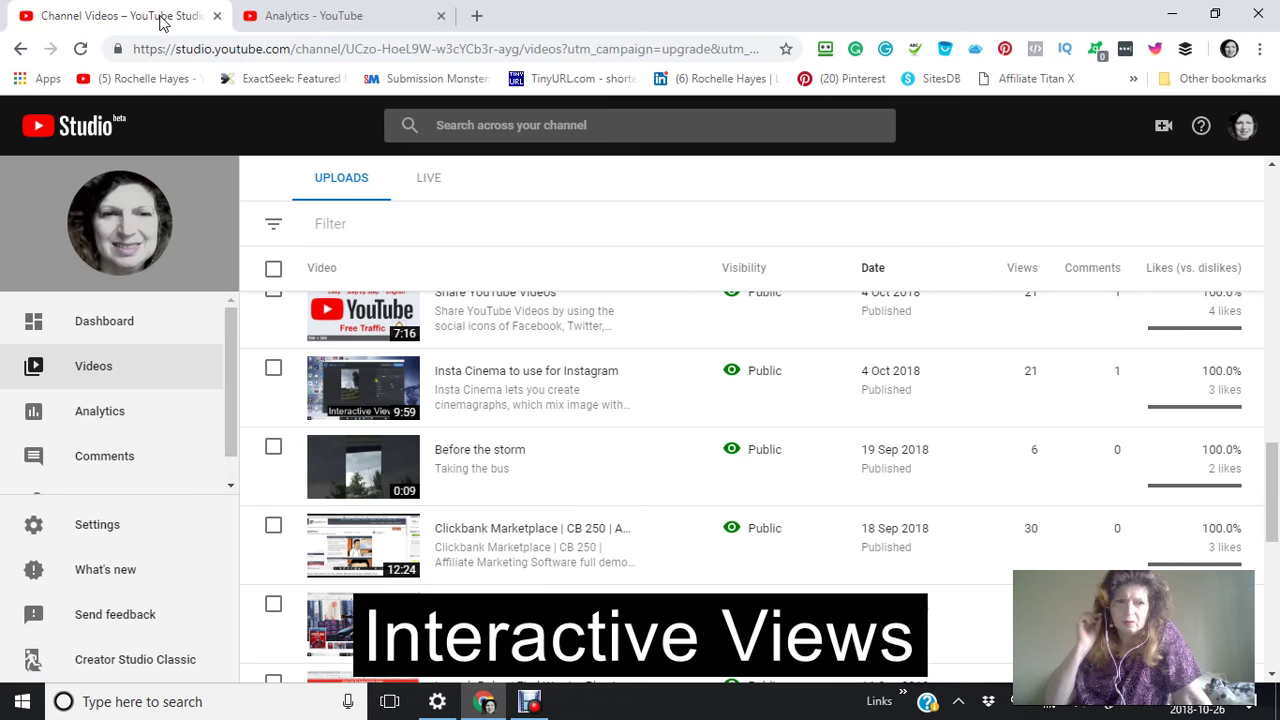
{"action": "left_click", "coordinate": [161, 18]}
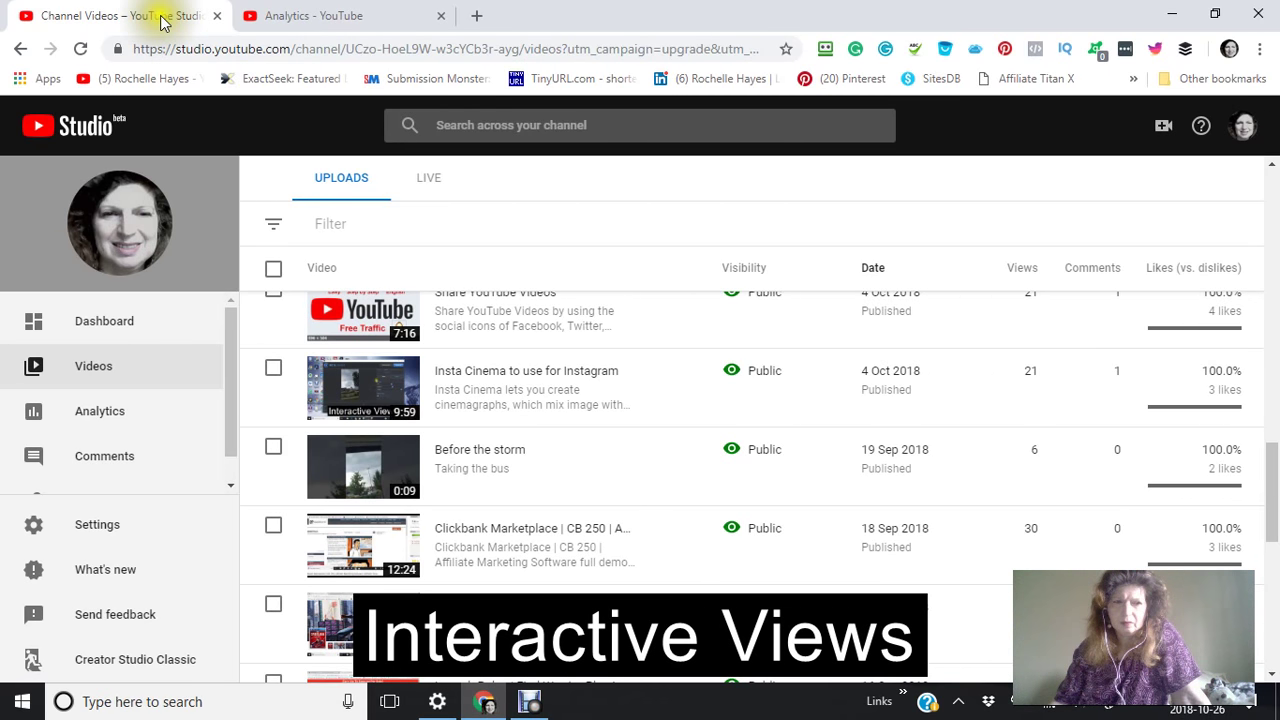
{"action": "scroll", "coordinate": [185, 415], "scroll_direction": "down", "scroll_amount": 1}
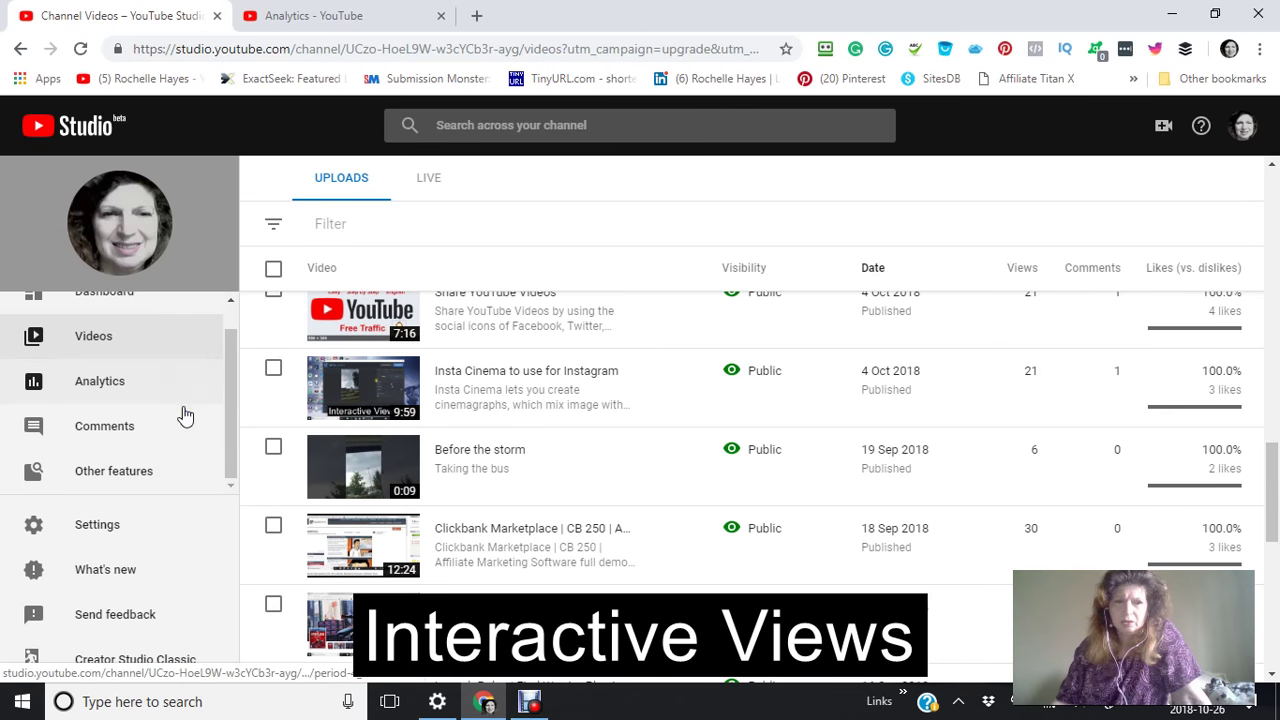
{"action": "left_click", "coordinate": [108, 452]}
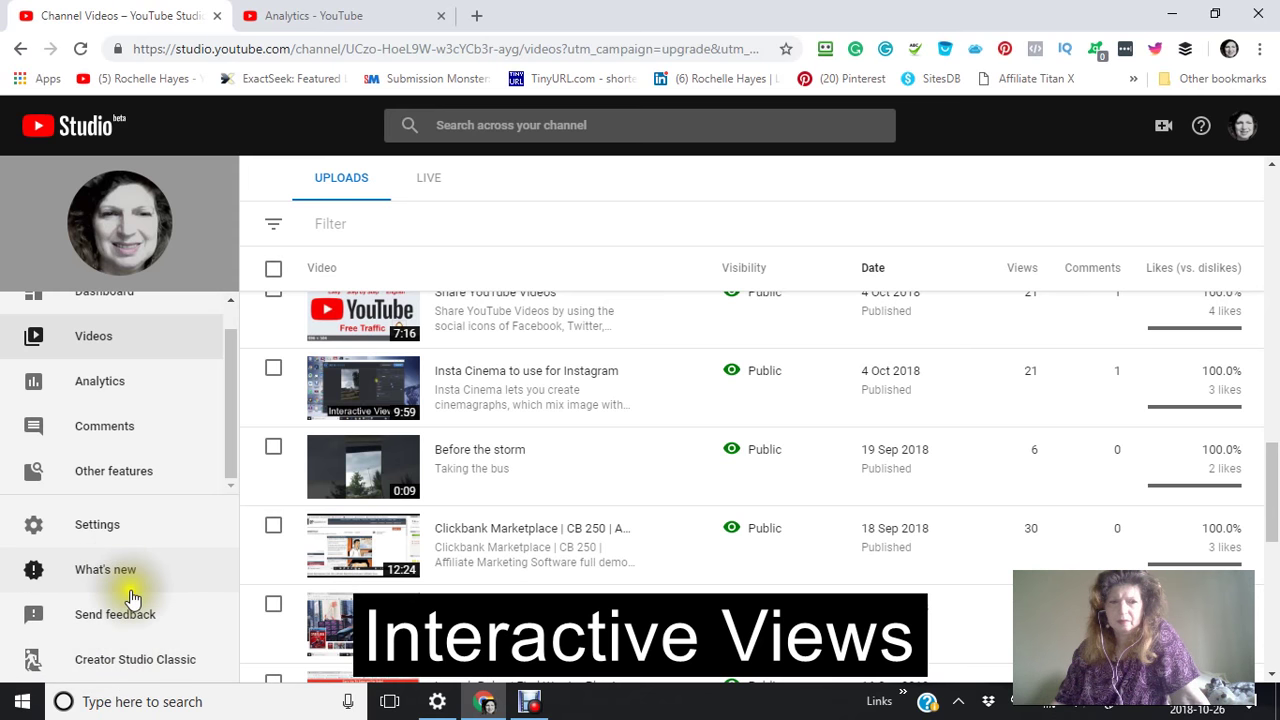
{"action": "left_click", "coordinate": [122, 676]}
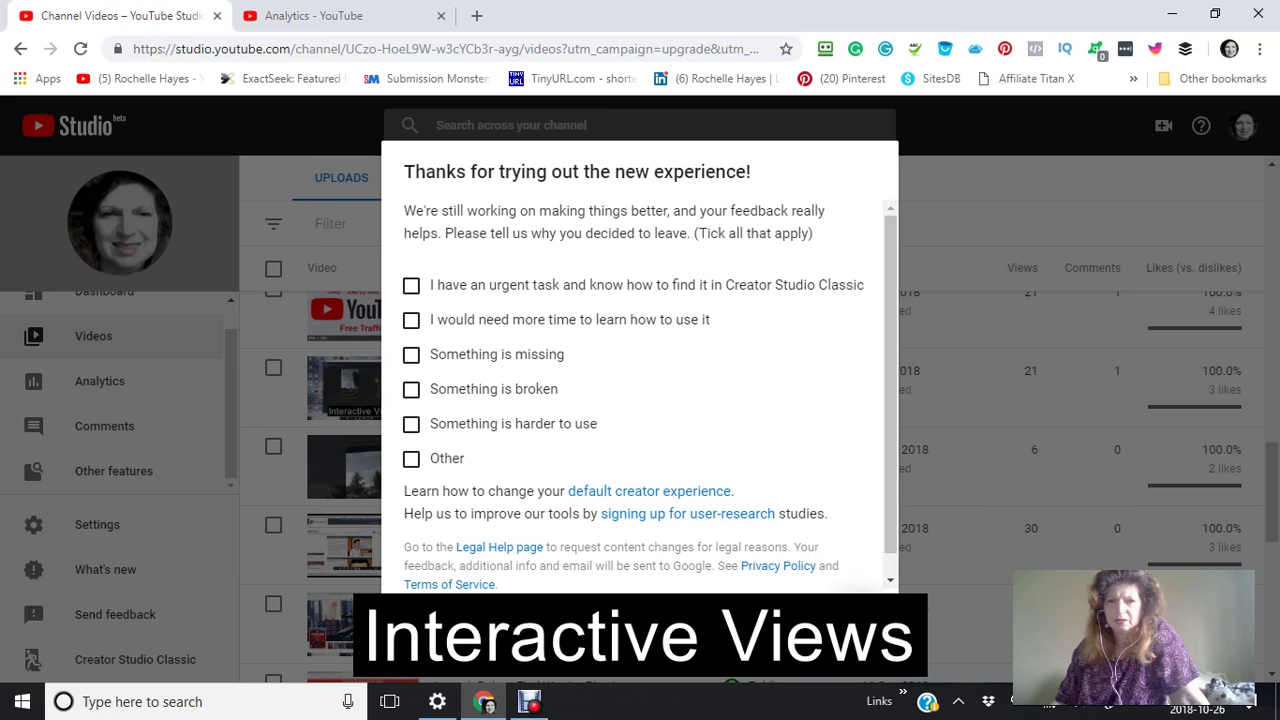
{"action": "left_click", "coordinate": [858, 600]}
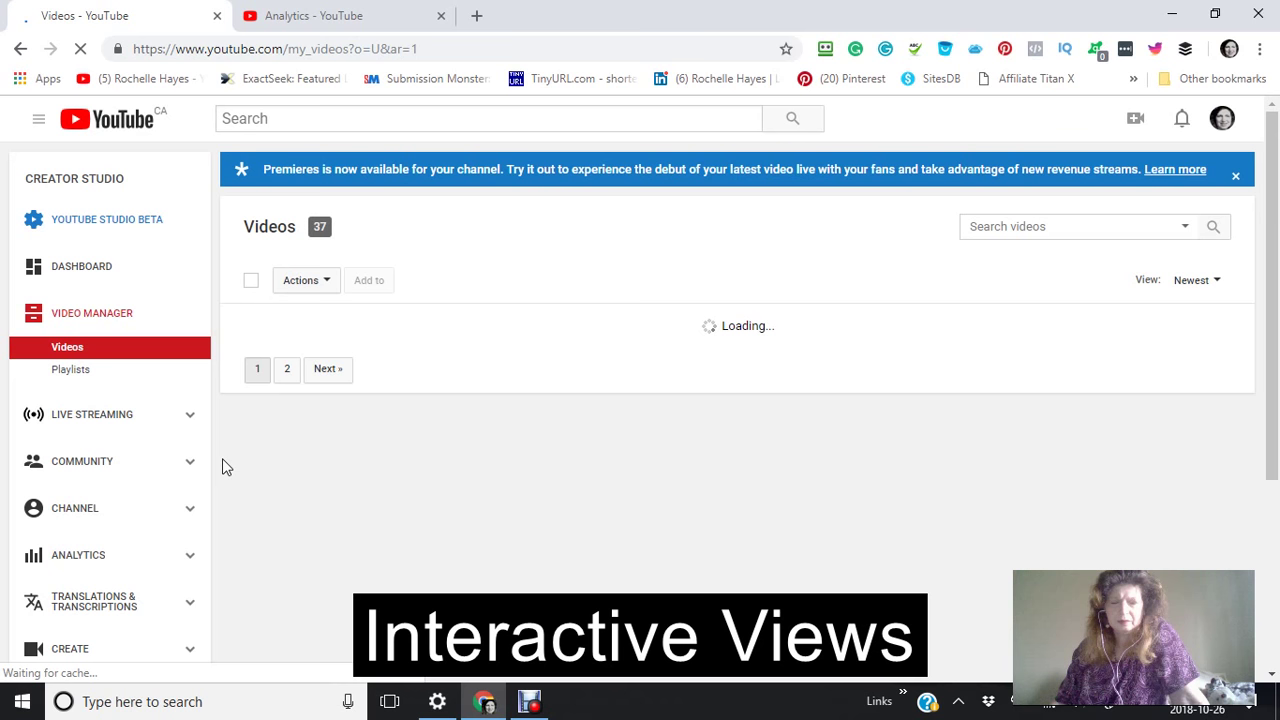
Step: Look through the classic Video Manager's sidebar sections and its list of uploaded videos with views, comments and likes
{"action": "scroll", "coordinate": [222, 458], "scroll_direction": "down", "scroll_amount": 1}
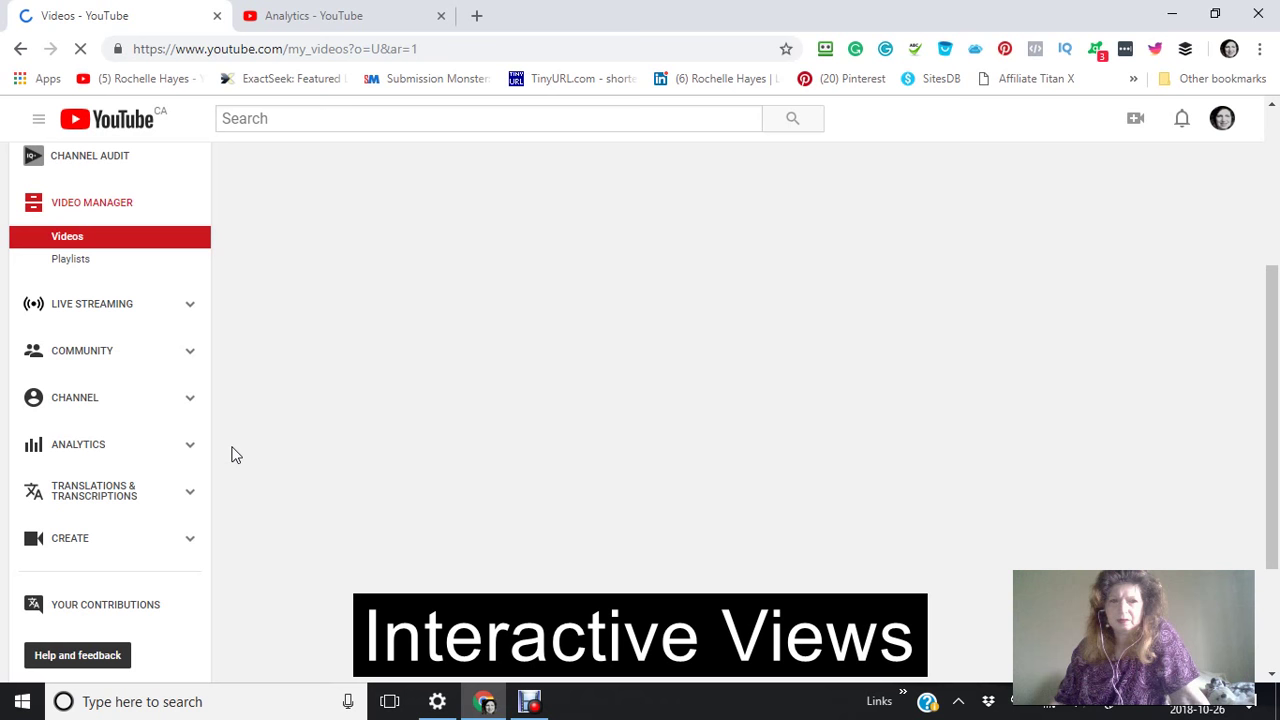
{"action": "left_click", "coordinate": [192, 414]}
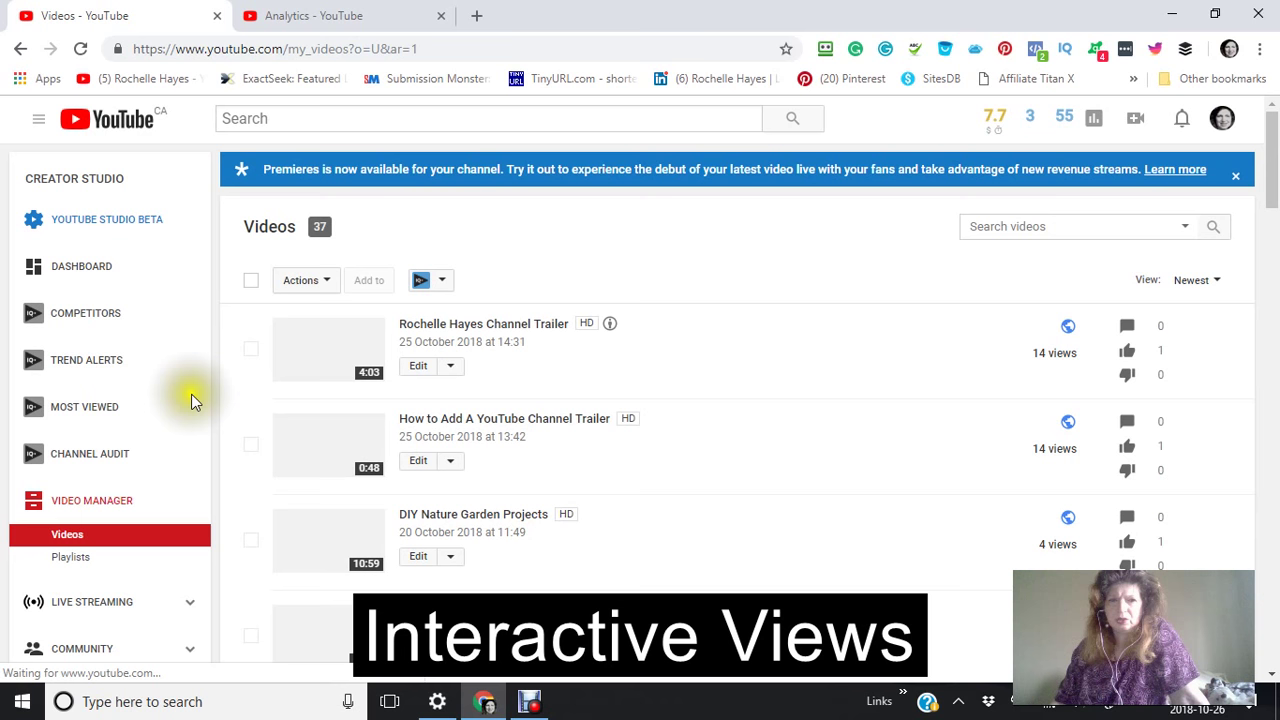
{"action": "scroll", "coordinate": [590, 430], "scroll_direction": "down", "scroll_amount": 3}
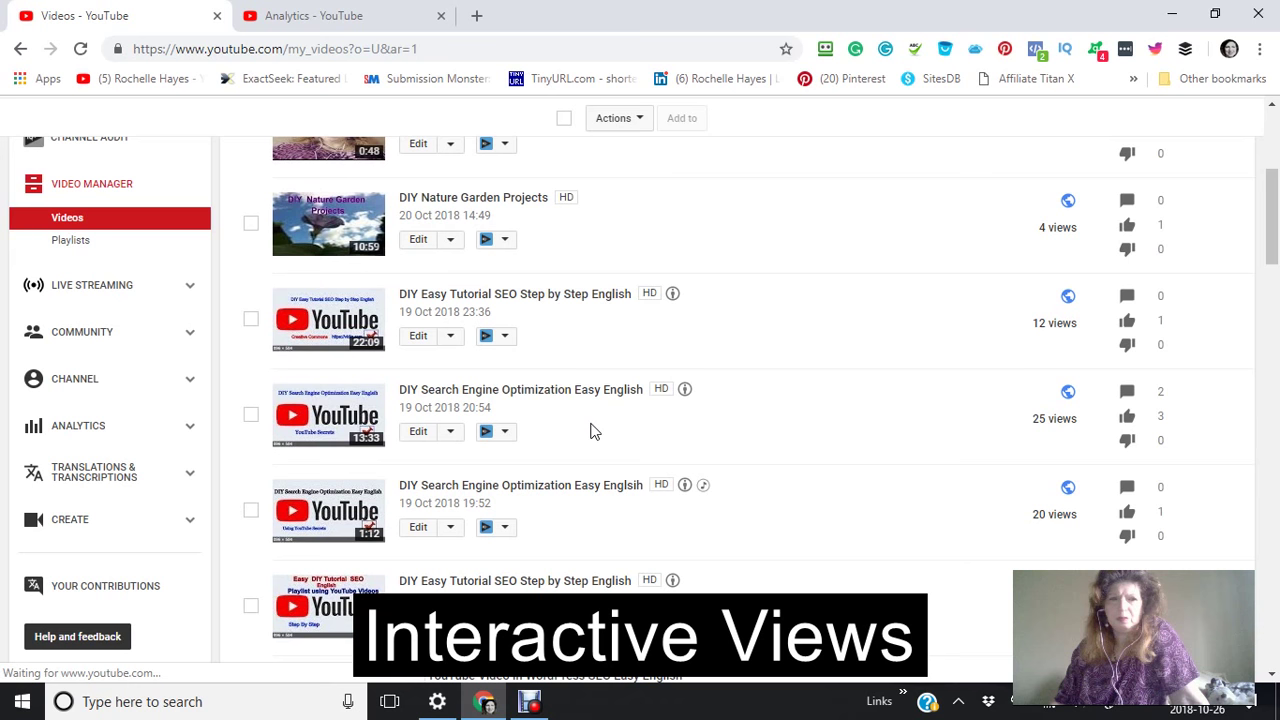
{"action": "scroll", "coordinate": [749, 252], "scroll_direction": "up", "scroll_amount": 3}
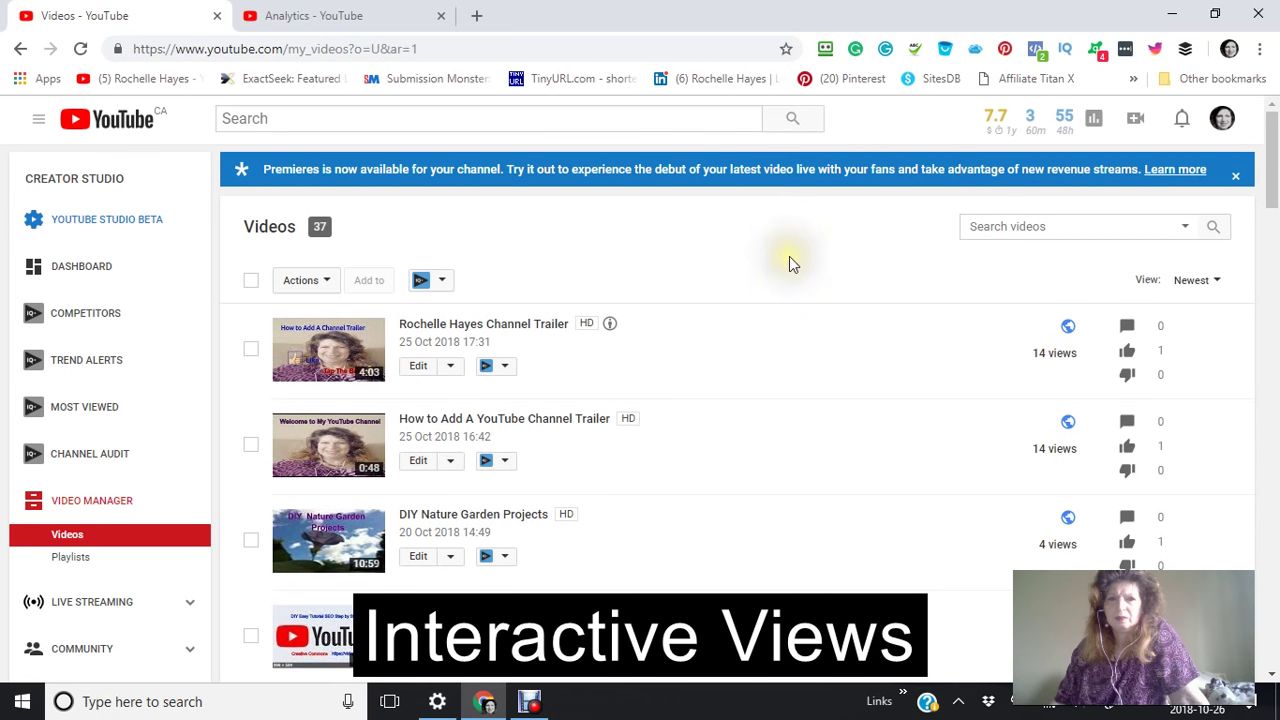
{"action": "left_click", "coordinate": [778, 261]}
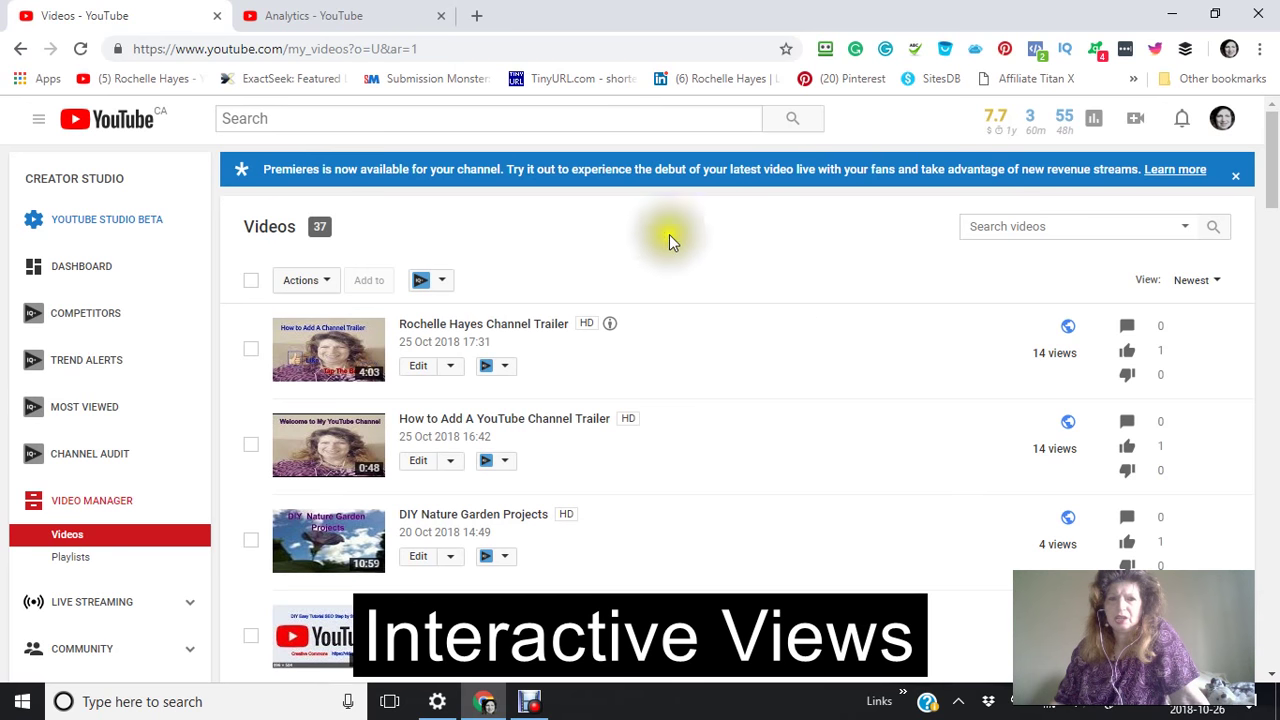
{"action": "scroll", "coordinate": [604, 290], "scroll_direction": "down", "scroll_amount": 1}
{"action": "scroll", "coordinate": [604, 290], "scroll_direction": "down", "scroll_amount": 4}
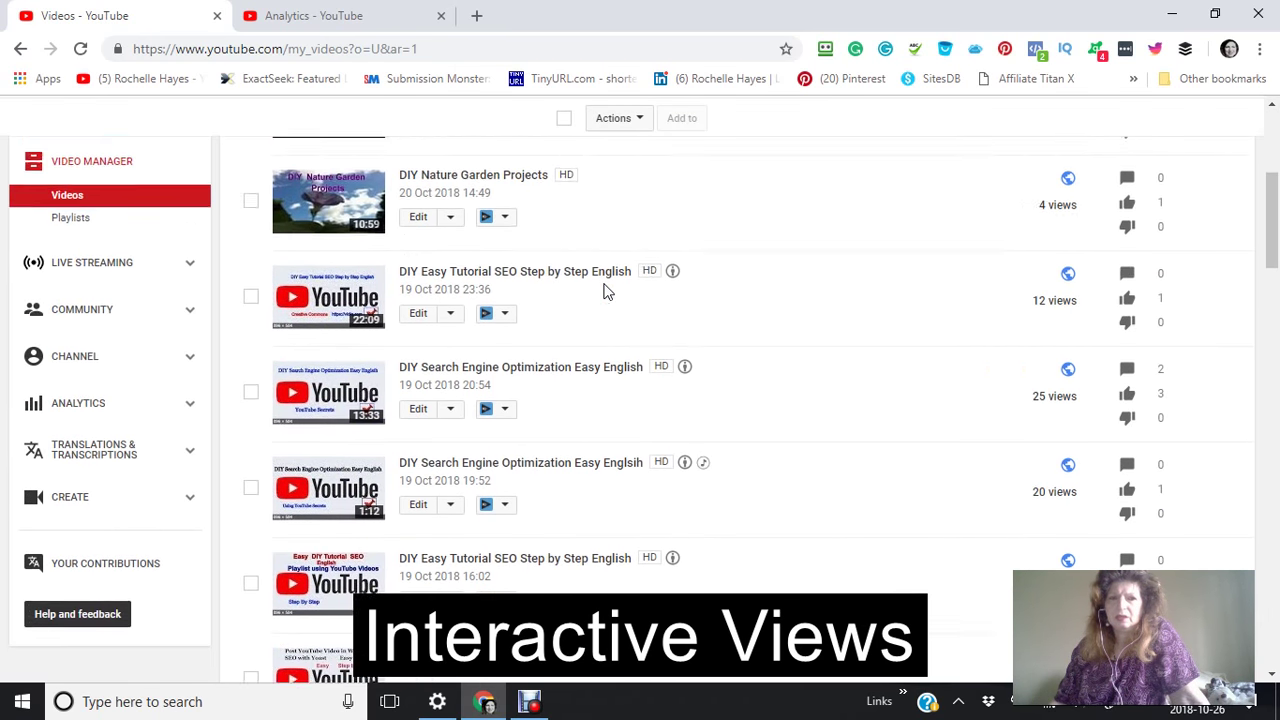
{"action": "scroll", "coordinate": [604, 290], "scroll_direction": "down", "scroll_amount": 2}
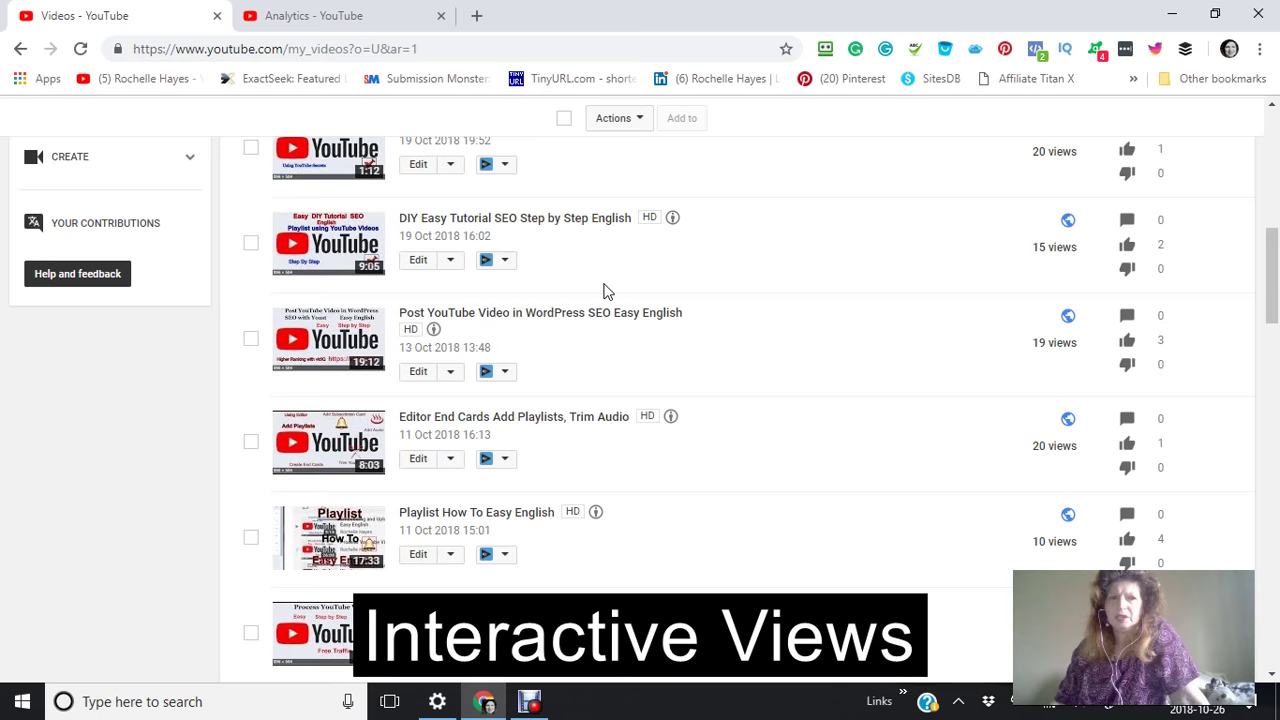
{"action": "scroll", "coordinate": [601, 289], "scroll_direction": "up", "scroll_amount": 3}
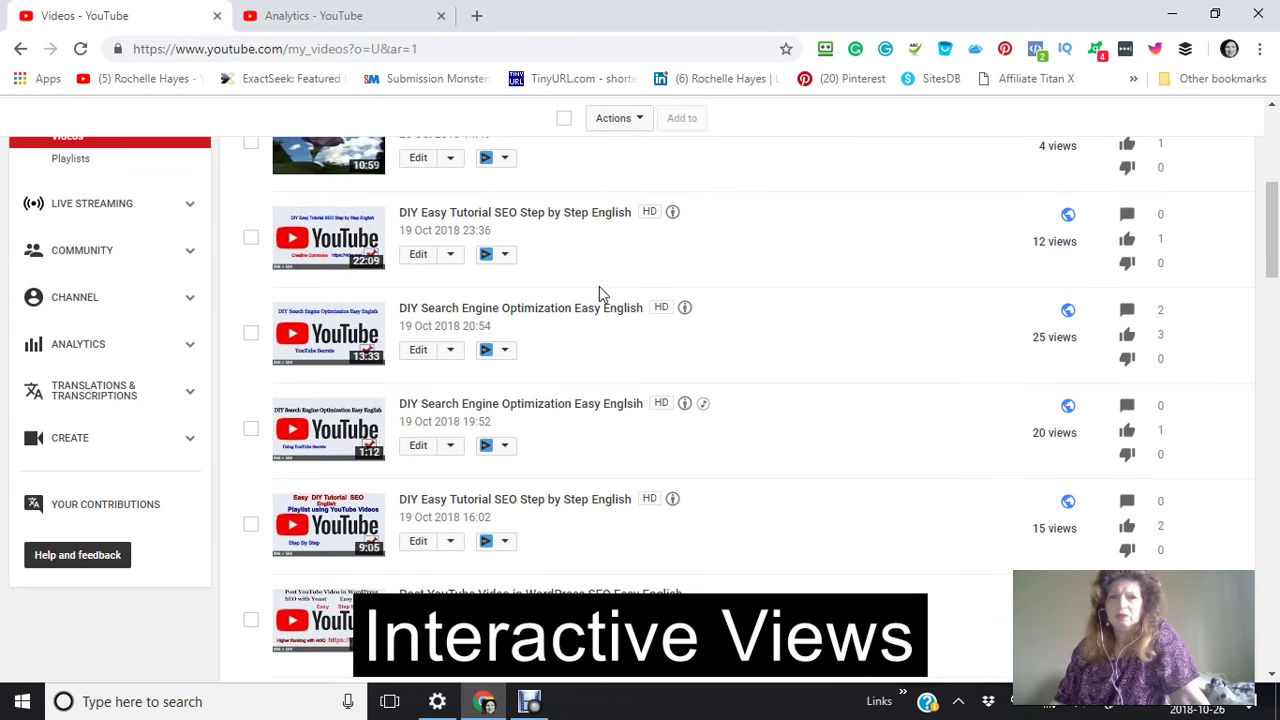
{"action": "scroll", "coordinate": [599, 286], "scroll_direction": "up", "scroll_amount": 4}
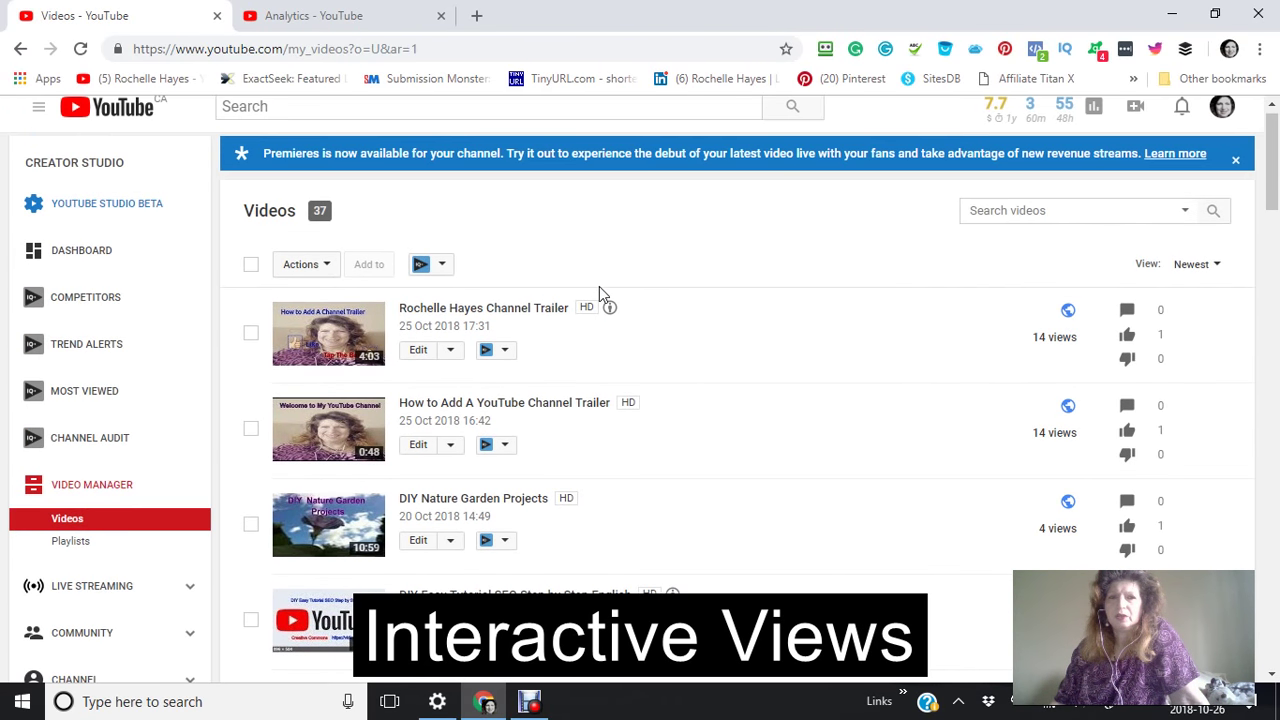
{"action": "scroll", "coordinate": [599, 286], "scroll_direction": "up", "scroll_amount": 1}
{"action": "scroll", "coordinate": [599, 290], "scroll_direction": "down", "scroll_amount": 1}
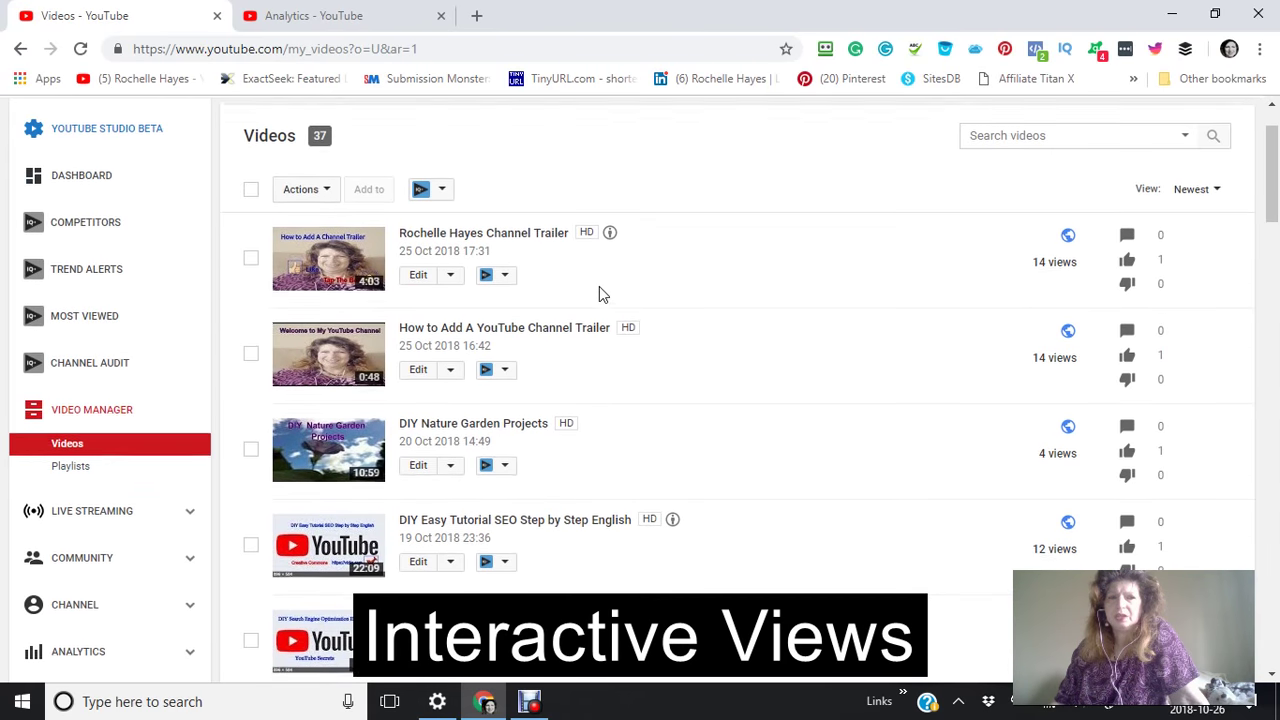
{"action": "scroll", "coordinate": [599, 286], "scroll_direction": "up", "scroll_amount": 1}
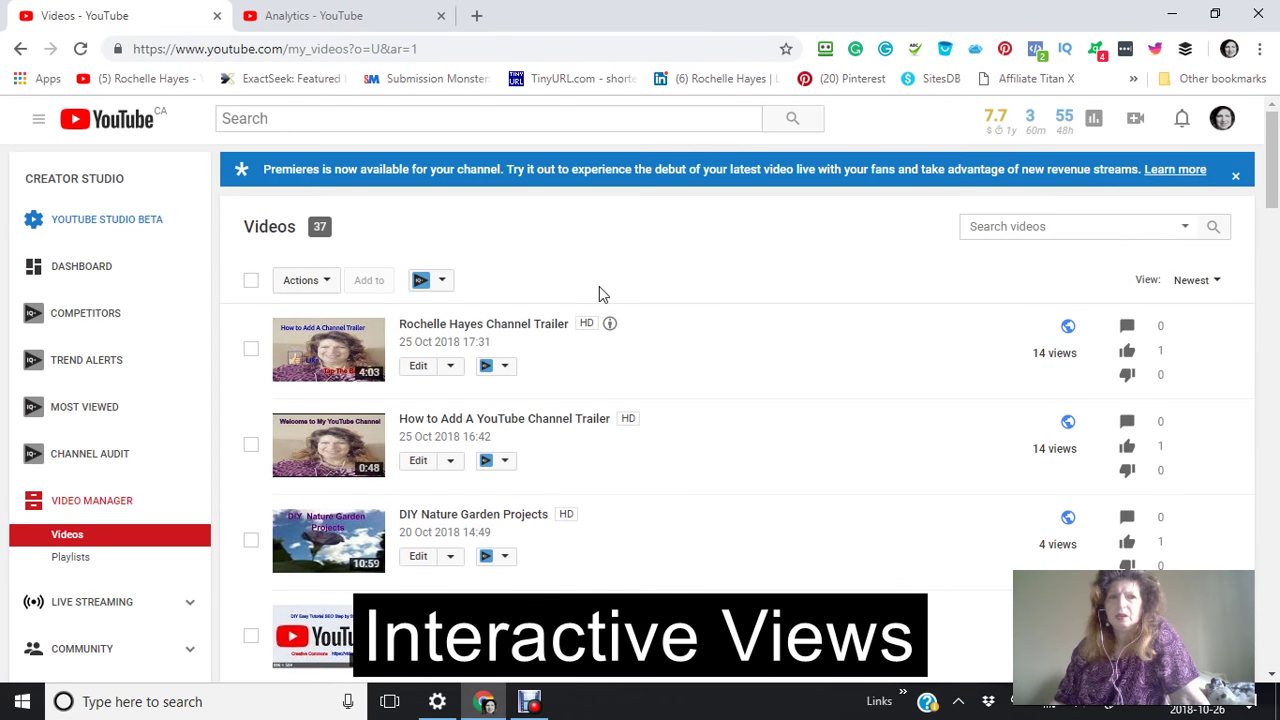
Step: Go back to YouTube Studio beta and open the video upload page from there
{"action": "left_click", "coordinate": [98, 225]}
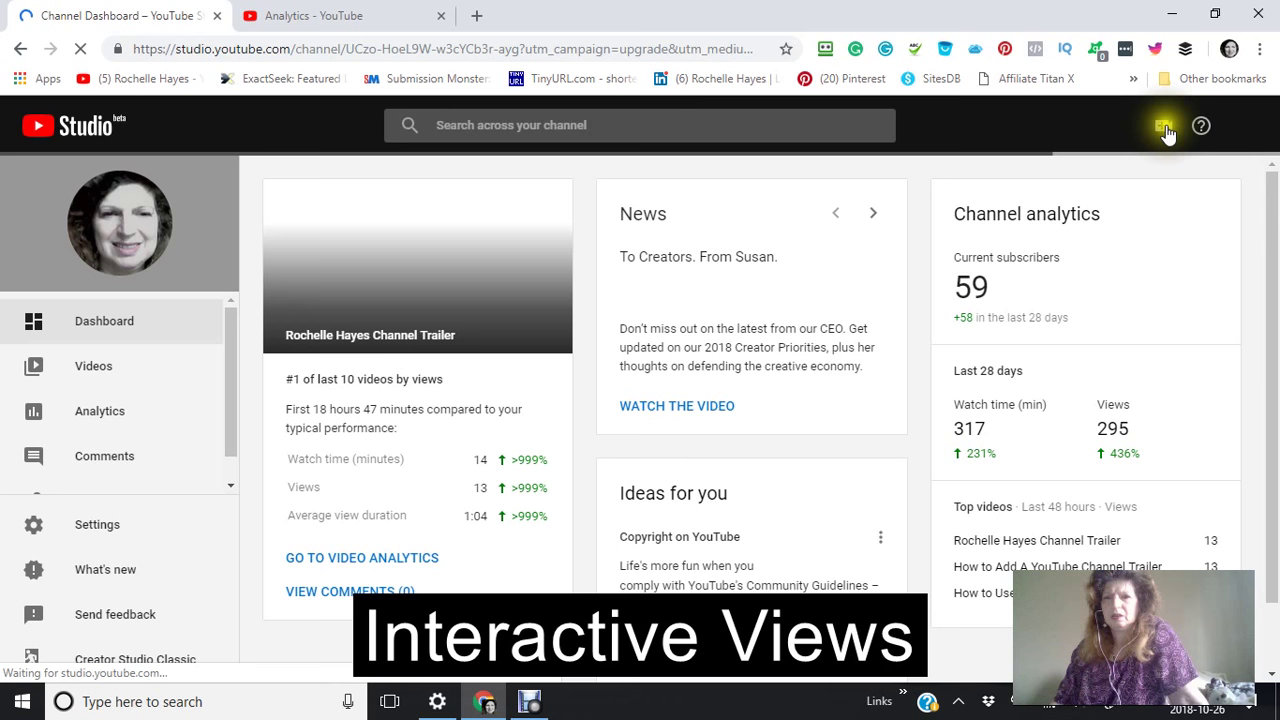
{"action": "left_click", "coordinate": [1164, 126]}
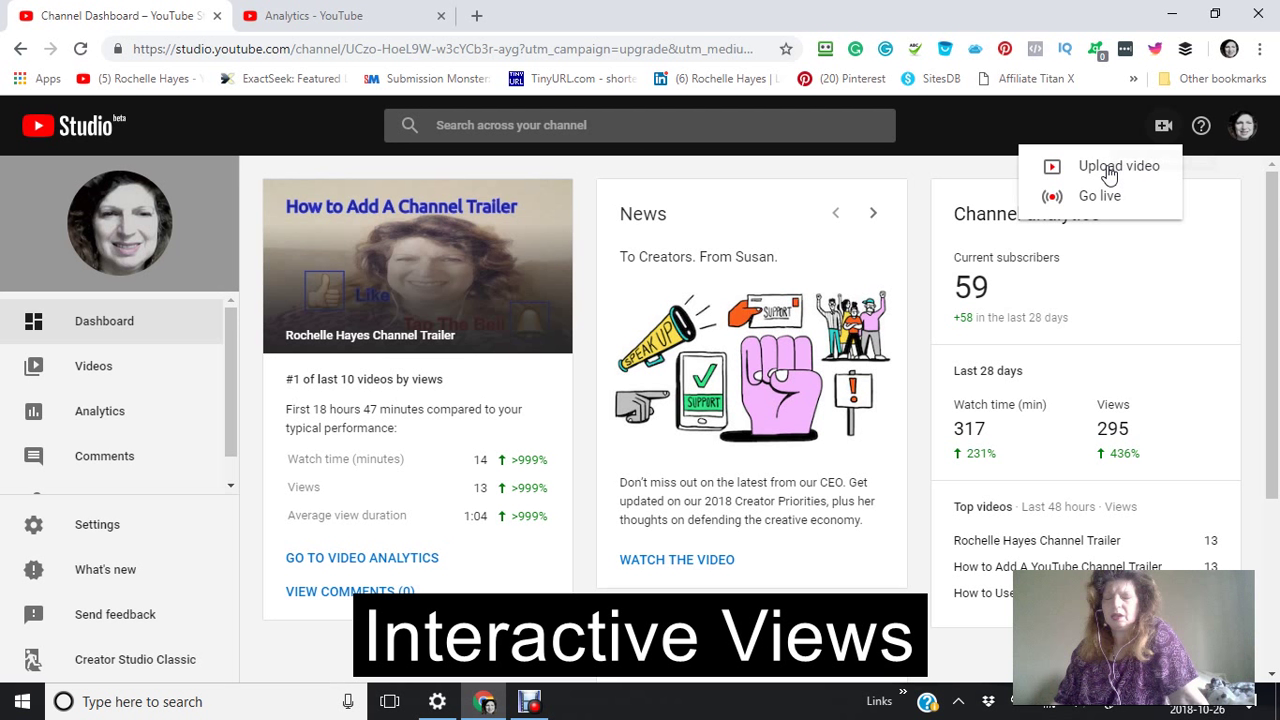
{"action": "left_click", "coordinate": [1110, 170]}
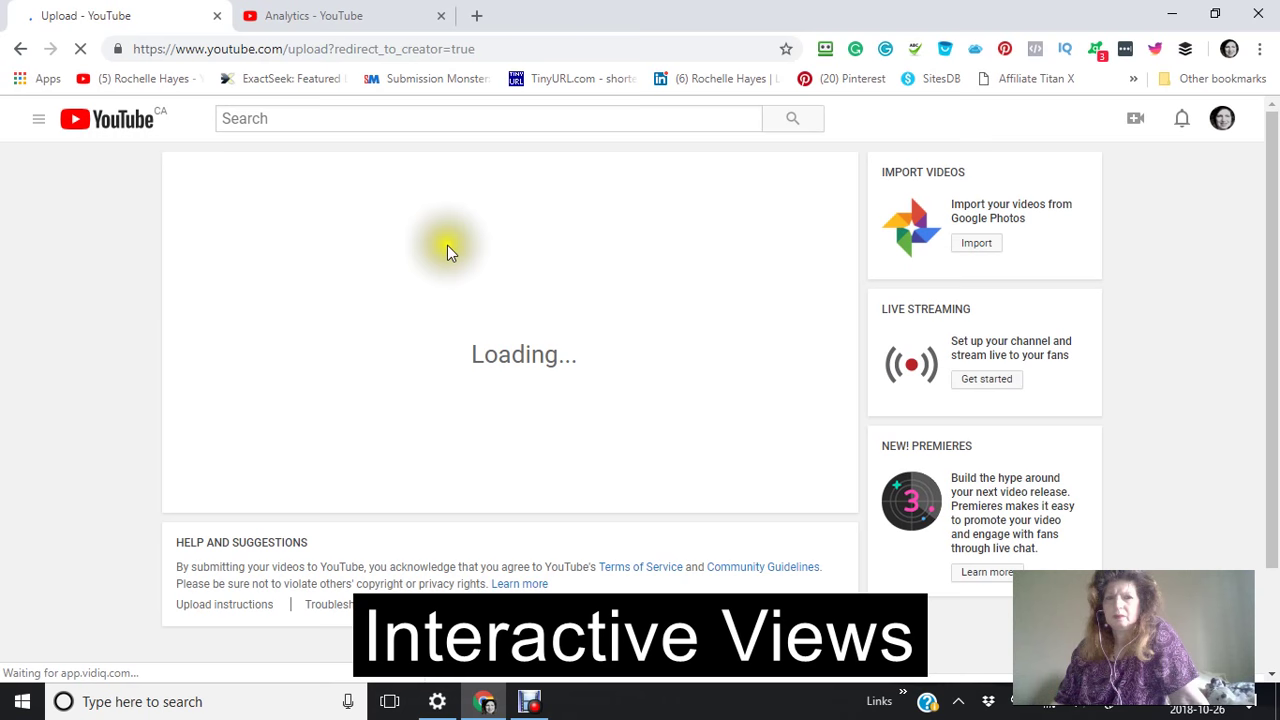
Step: Set the privacy for the new upload to Private
{"action": "left_click", "coordinate": [499, 318]}
{"action": "left_click", "coordinate": [497, 314]}
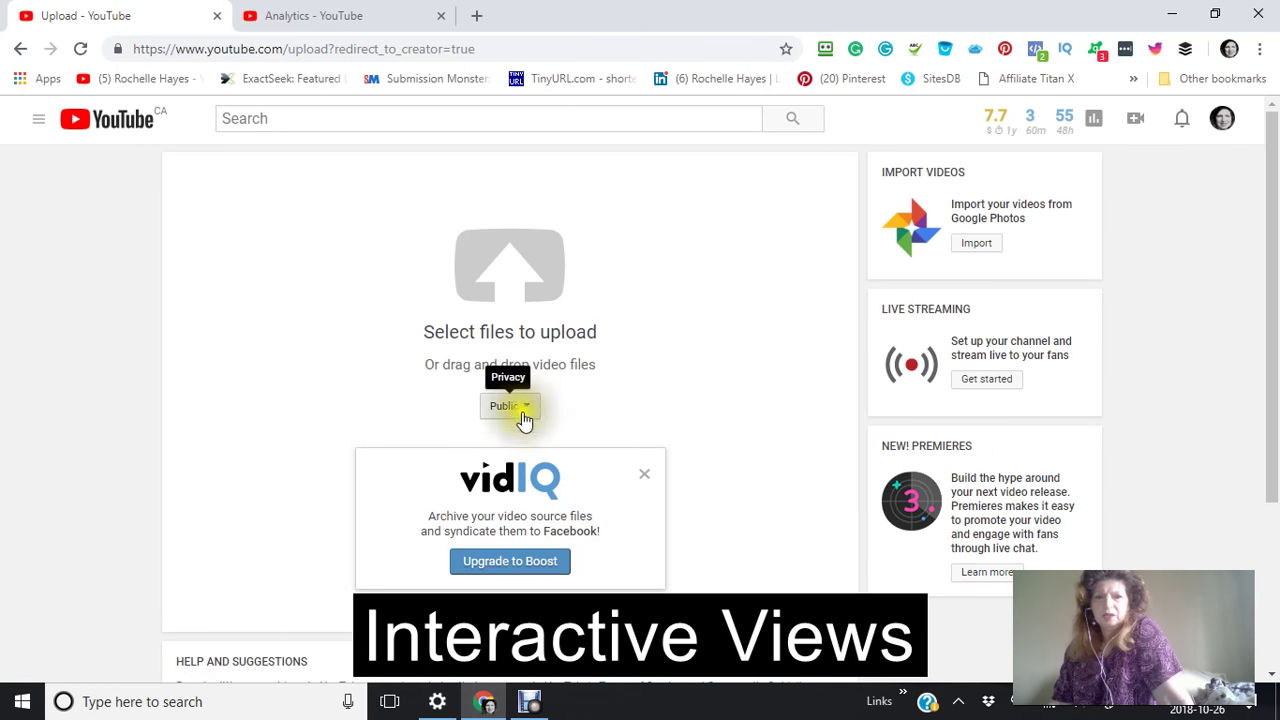
{"action": "left_click", "coordinate": [527, 410]}
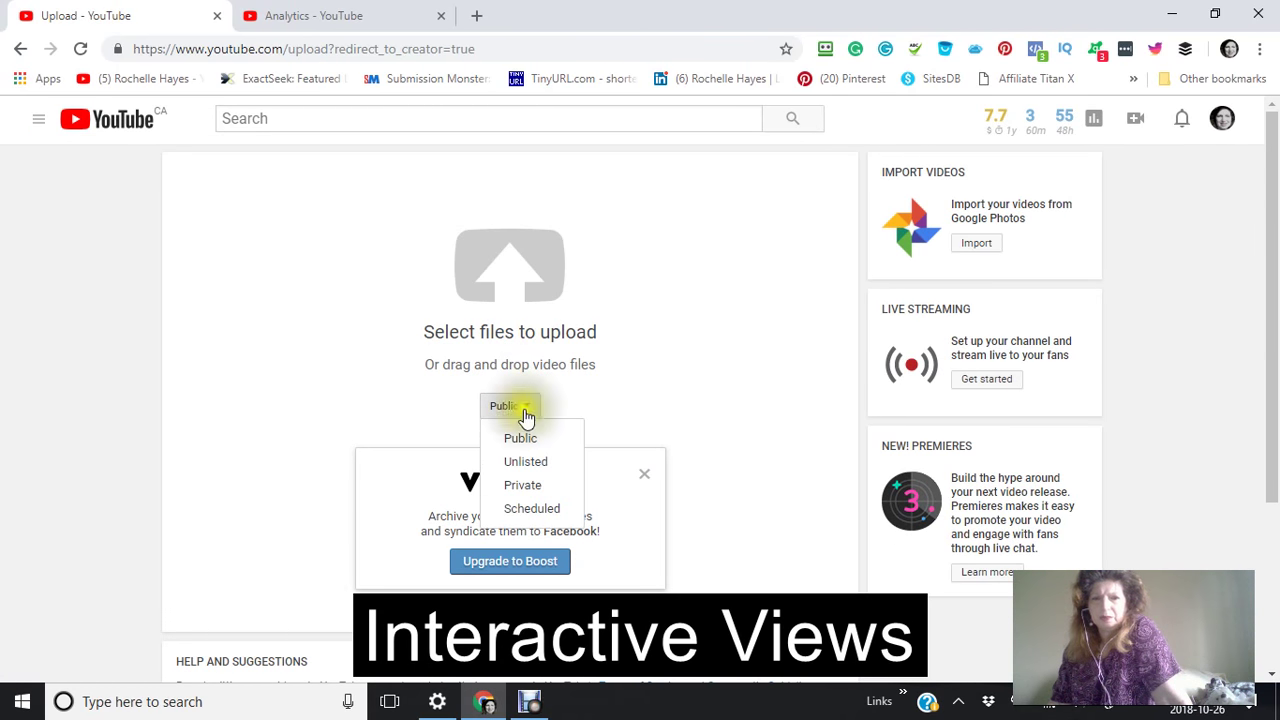
{"action": "left_click", "coordinate": [518, 488]}
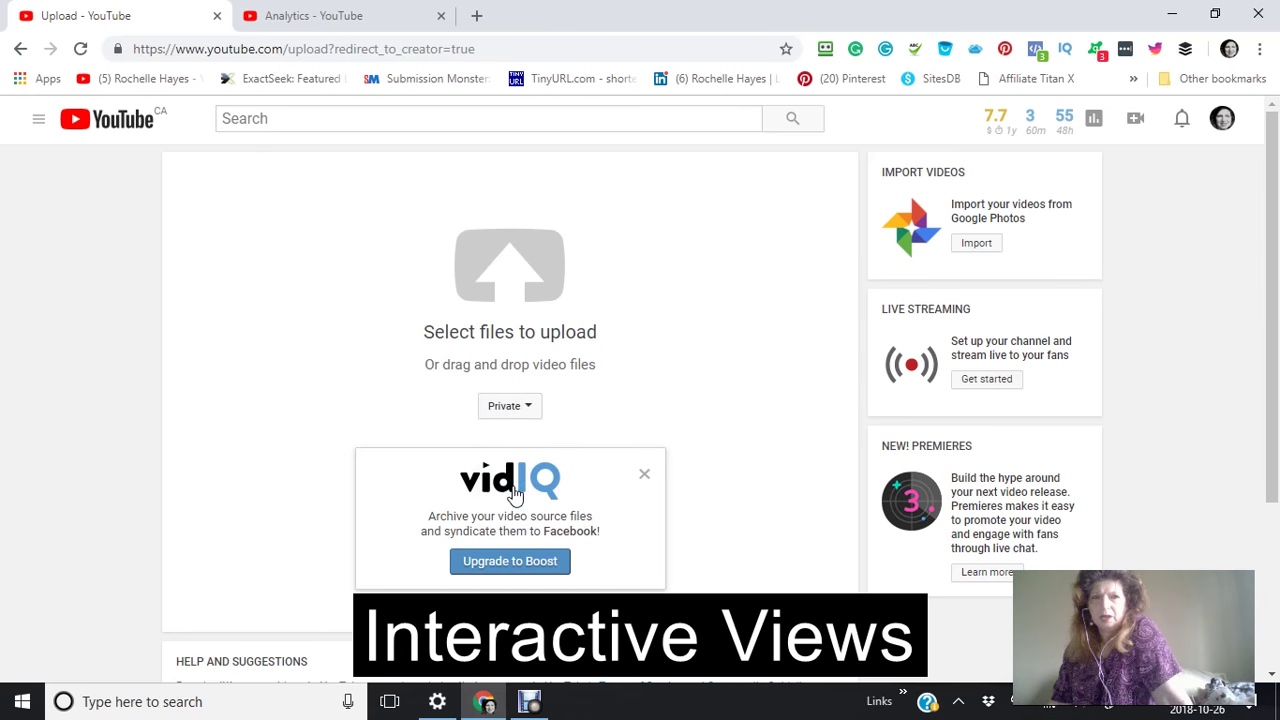